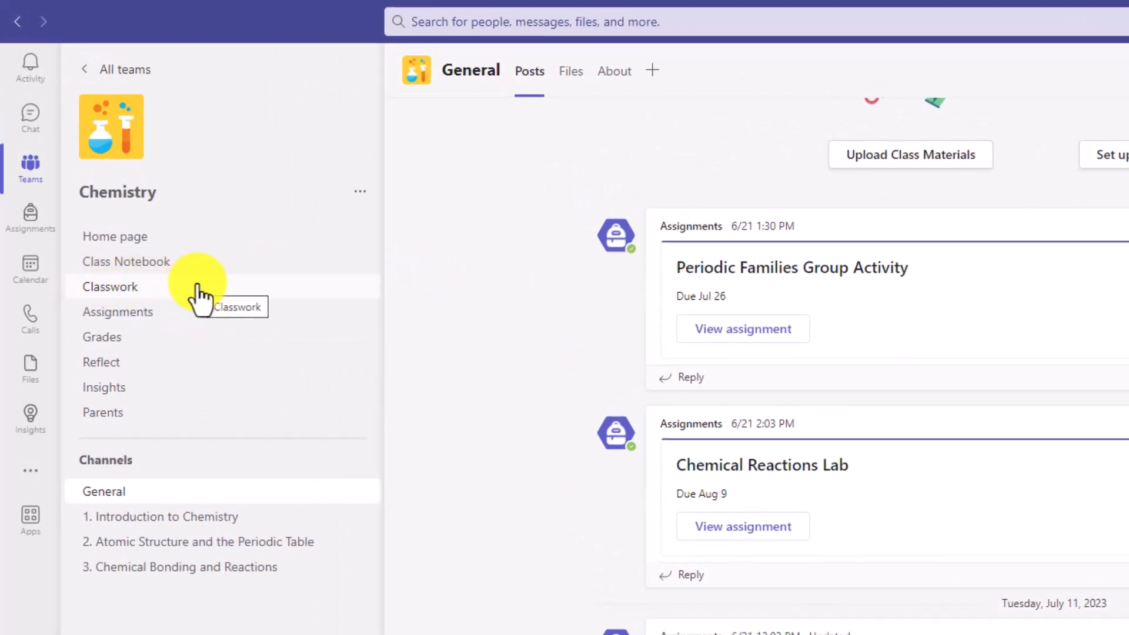
# Open the Chemistry team's Classwork and review the resources in the Introduction to Chemistry and Atomic Structure and the Periodic Table modules
pyautogui.click(199, 296)
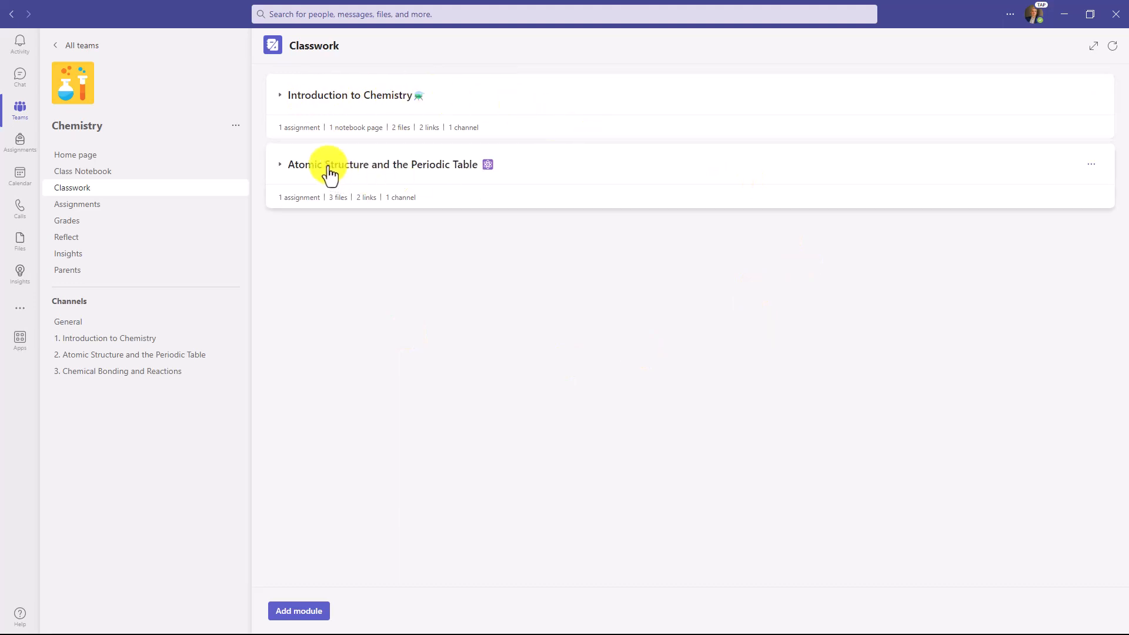
pyautogui.click(280, 97)
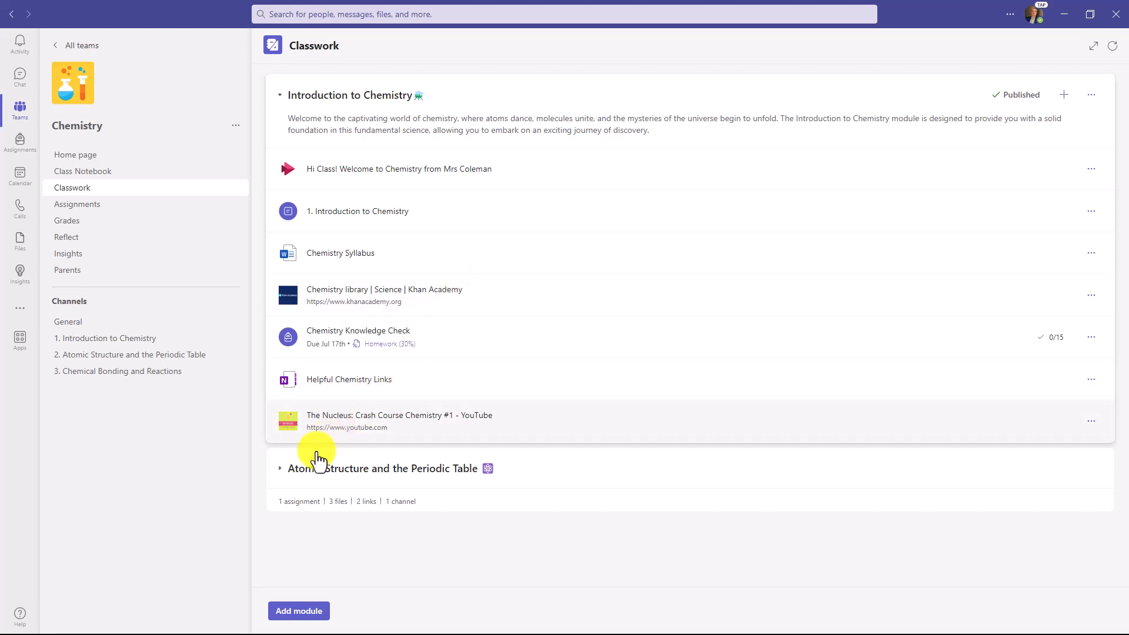
pyautogui.click(279, 469)
pyautogui.scroll(-5, 335, 394)
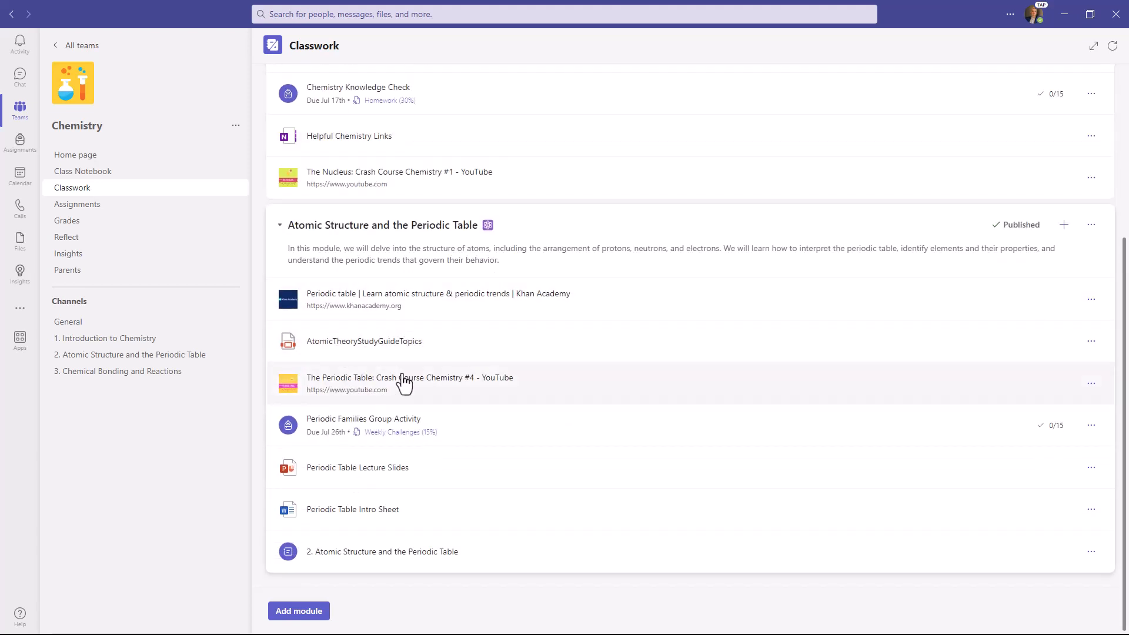
pyautogui.scroll(5, 434, 465)
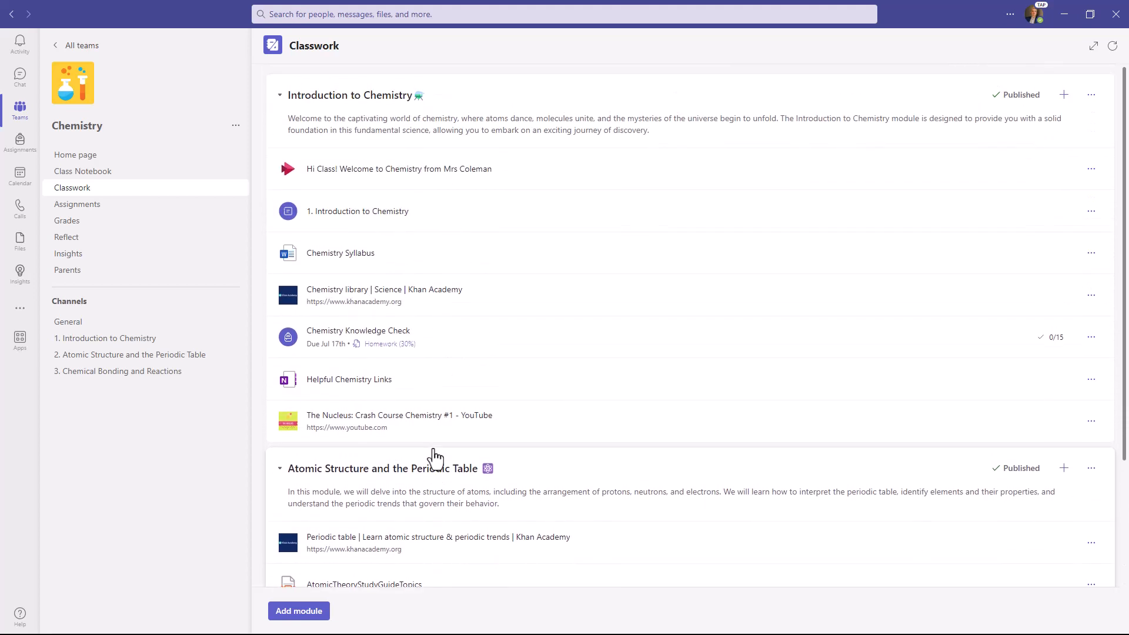
# Reorder the Introduction to Chemistry resources, placing Helpful Chemistry Links above Chemistry Knowledge Check and the 1. Introduction to Chemistry channel above Chemistry Syllabus
pyautogui.moveTo(468, 269); pyautogui.dragTo(475, 219)
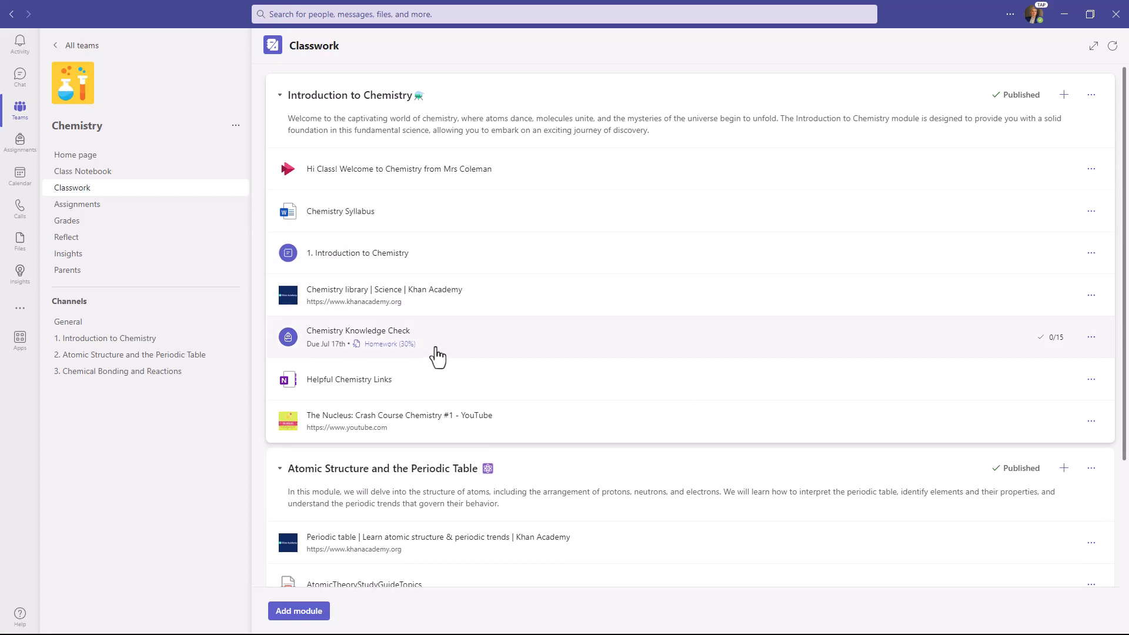
pyautogui.moveTo(418, 382); pyautogui.dragTo(428, 307)
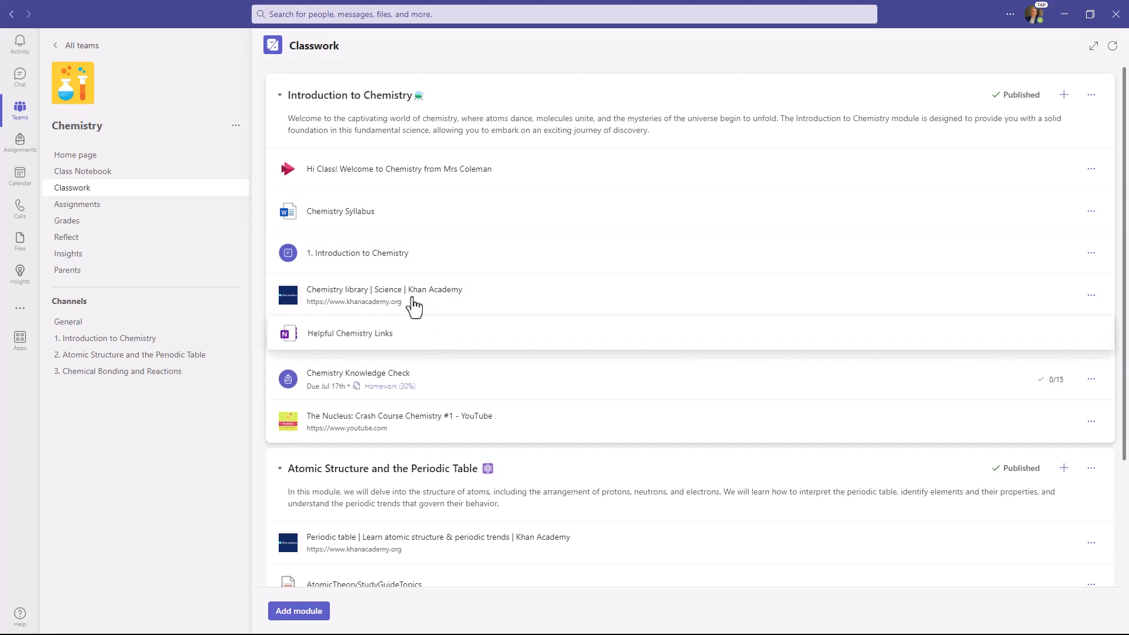
pyautogui.moveTo(432, 259); pyautogui.dragTo(428, 214)
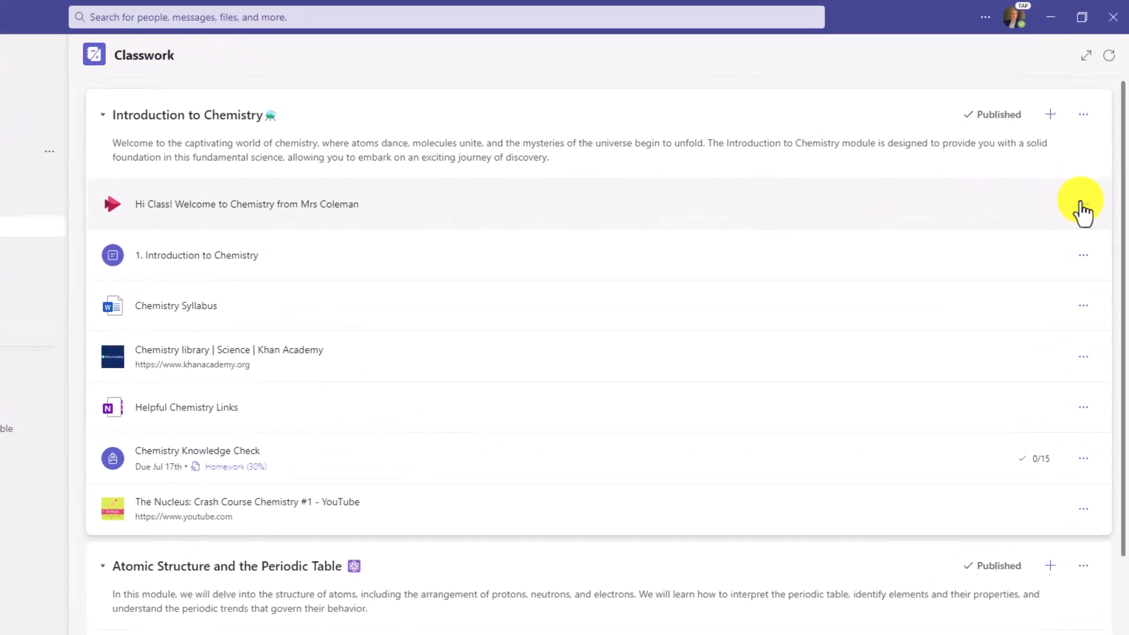
# View the available options for the welcome video resource, and collapse both existing Classwork modules
pyautogui.click(1082, 205)
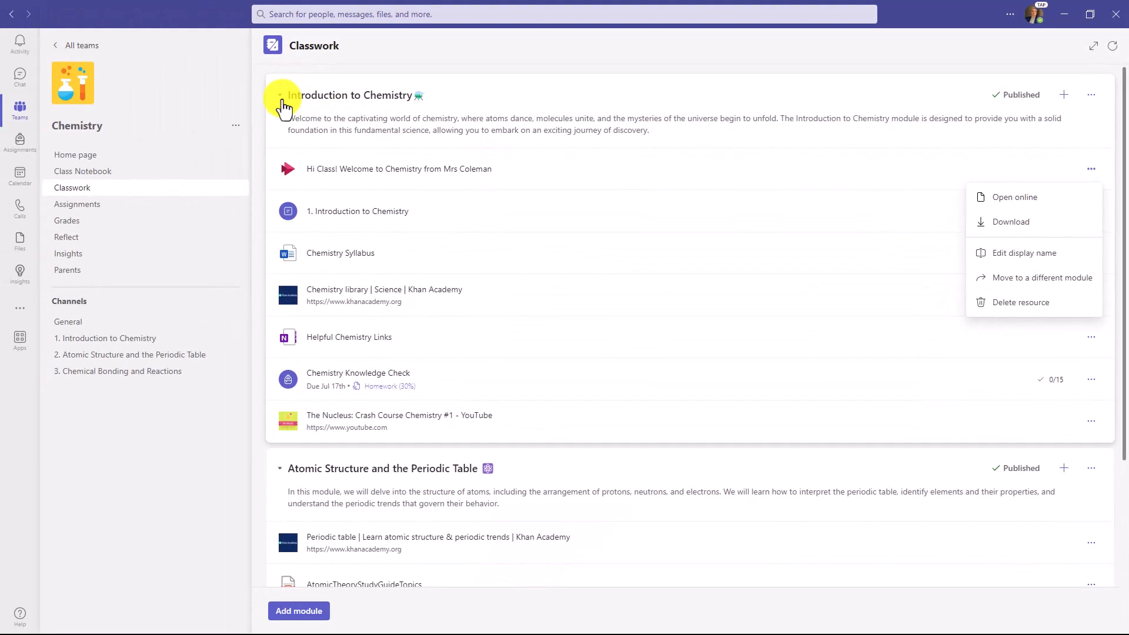
pyautogui.click(280, 97)
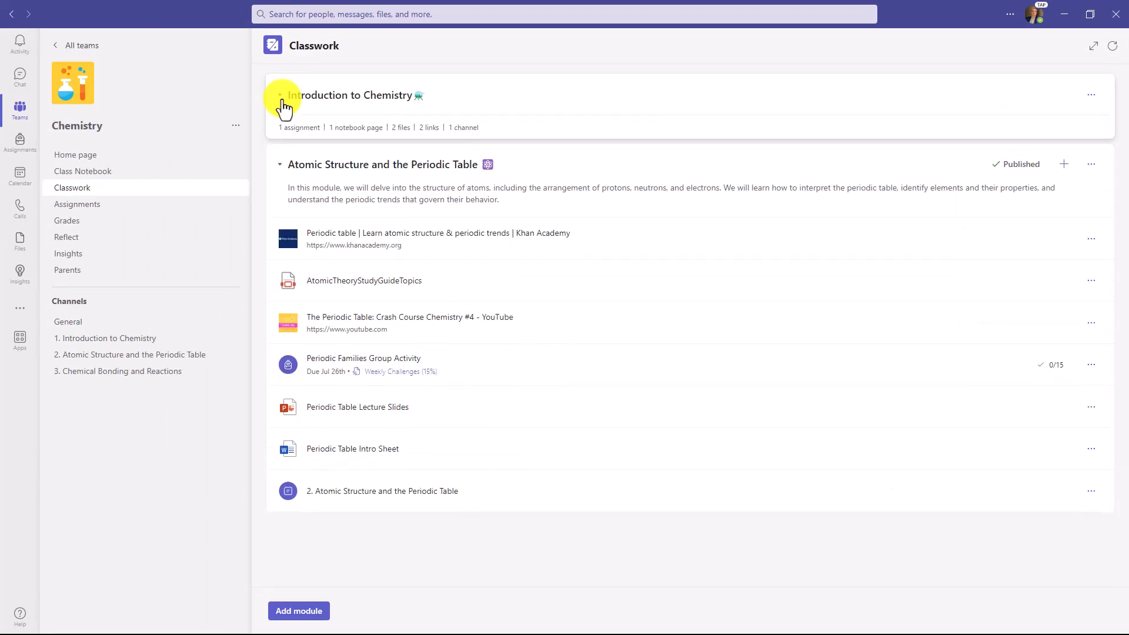
pyautogui.click(281, 165)
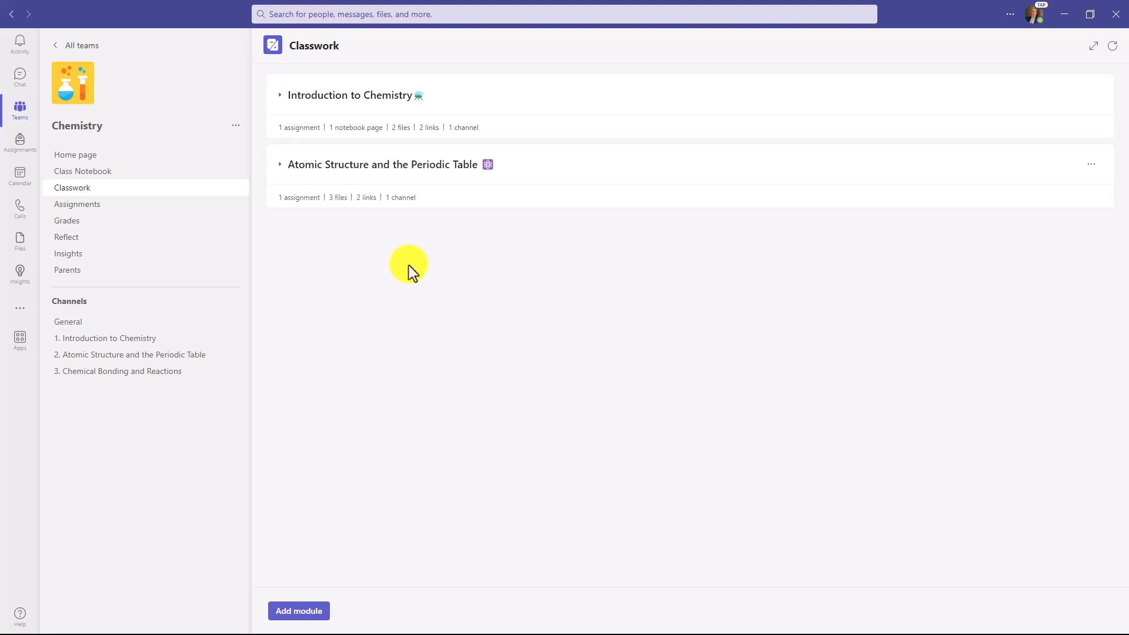
# Create a module named "Chemical Bonding and Reactions 🧪" with a description covering ionic, covalent, and metallic bonds and various types of chemical reactions
pyautogui.click(290, 614)
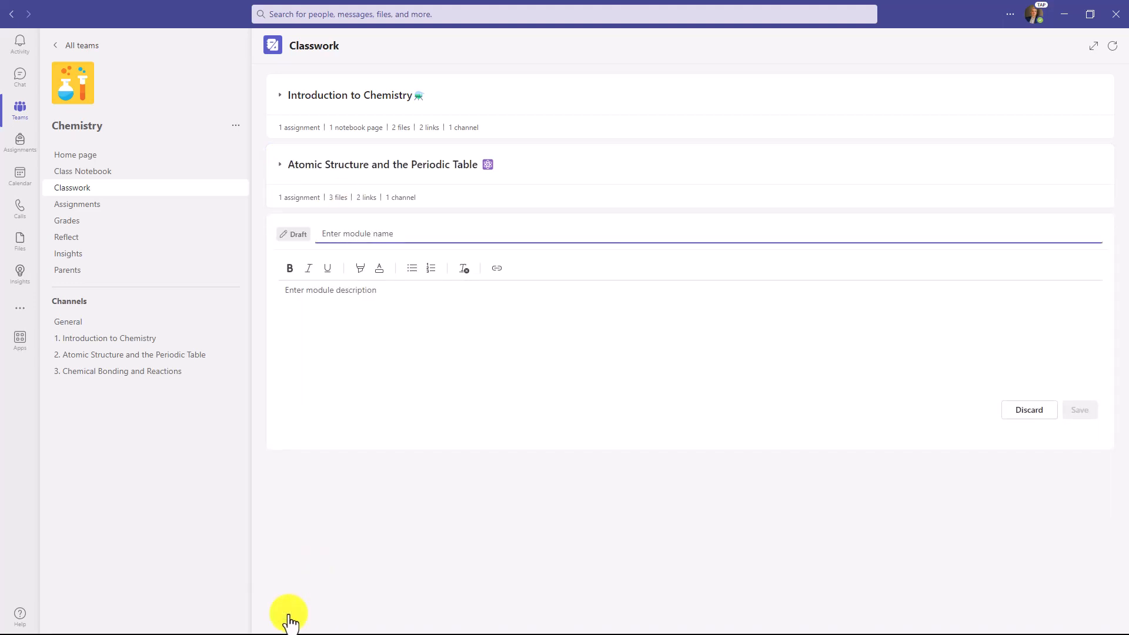
pyautogui.write('Chemical Bonding and Reactions 🧪')
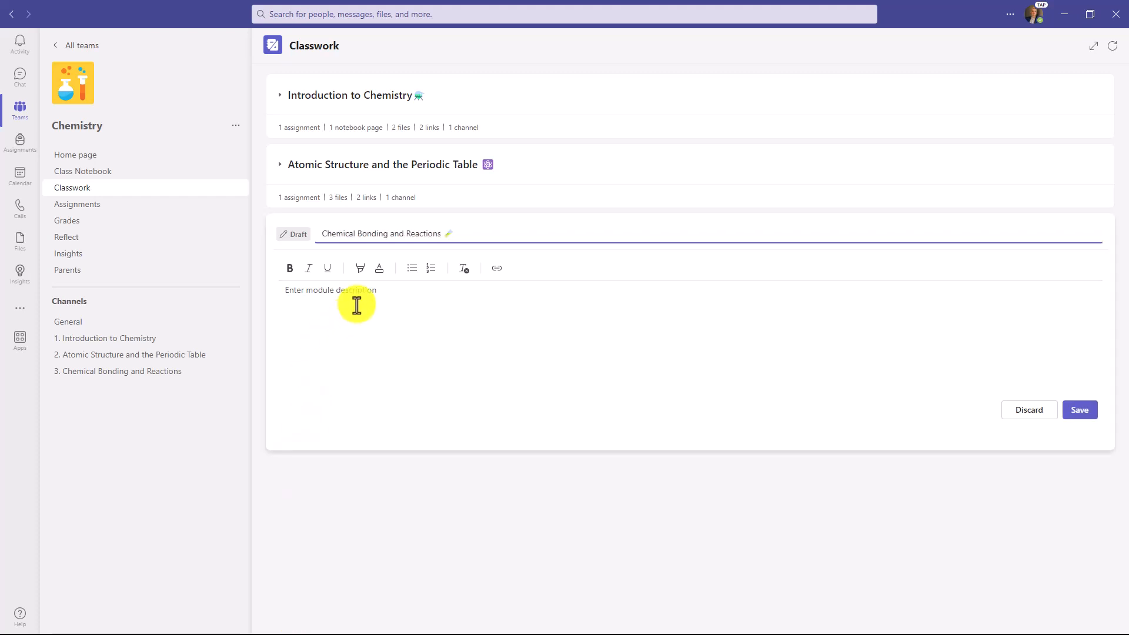
pyautogui.click(333, 297)
pyautogui.write("We'll explore several fascinating topics in this module including ionic, covalent, and metallic bonds, and explores various types of chemical reactions such as synthesis, decomposition, displacement, double displacement, and combustion reactions.")
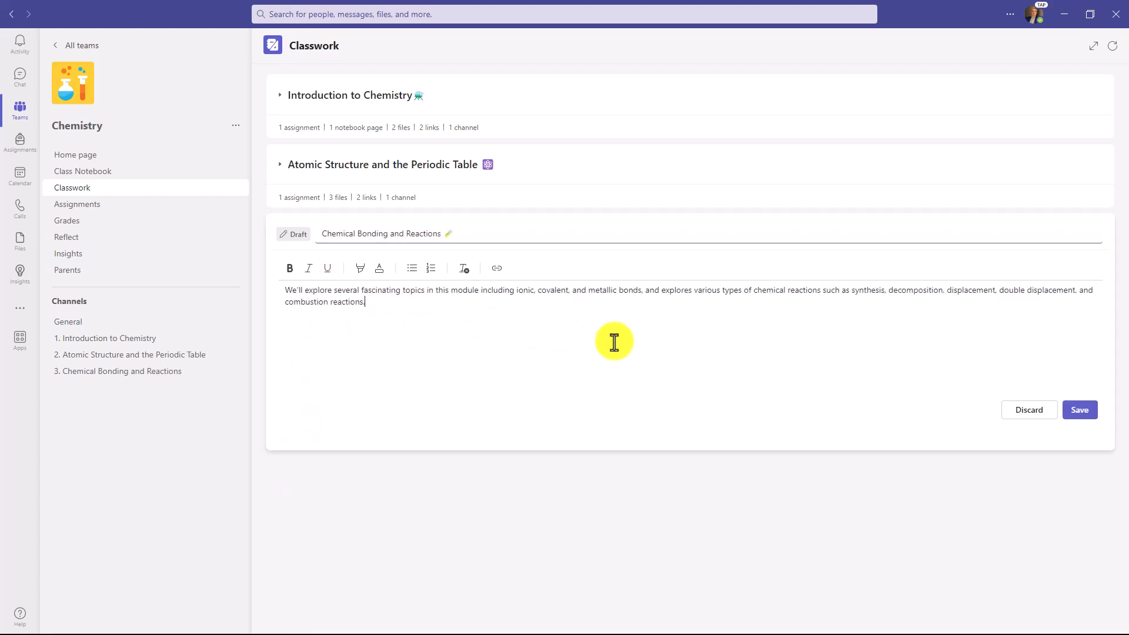
# Make the word "ionic" bold in the module description and save the new module
pyautogui.doubleClick(521, 291)
pyautogui.click(289, 268)
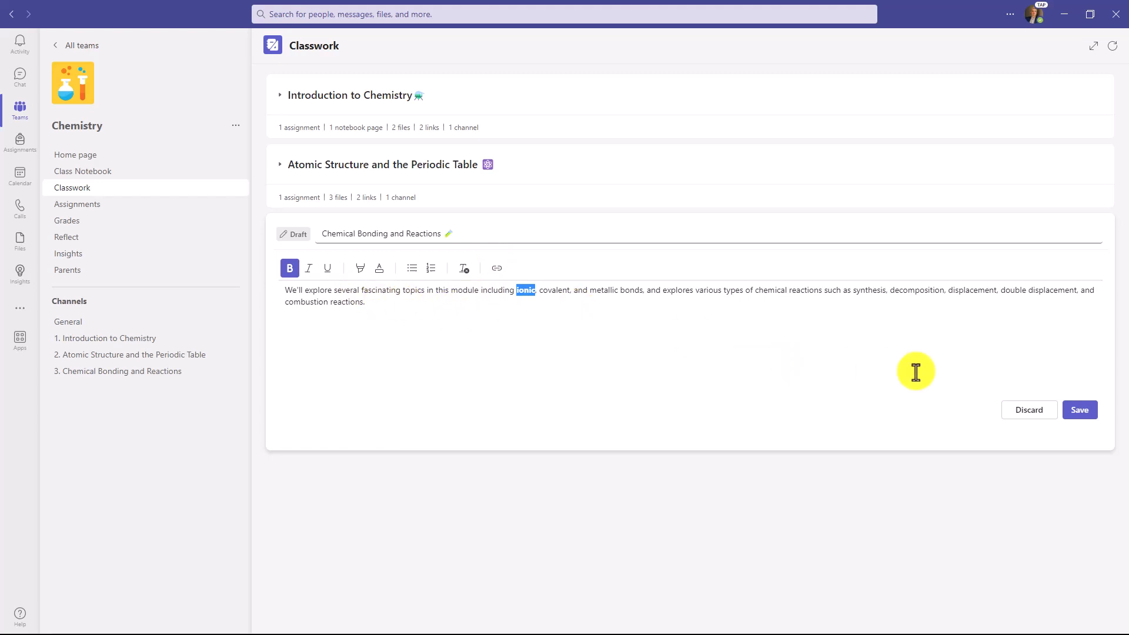
pyautogui.click(1087, 412)
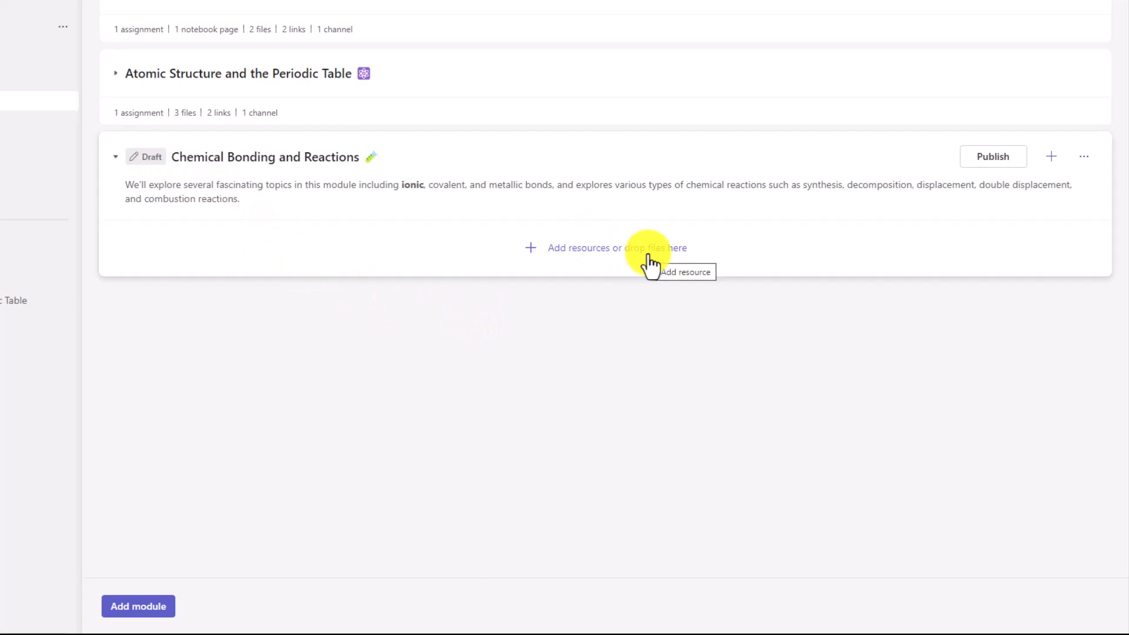
# Attach Chemical Bonds Handout.docx from the OneDrive Chemistry folder to the Chemical Bonding and Reactions module
pyautogui.click(595, 254)
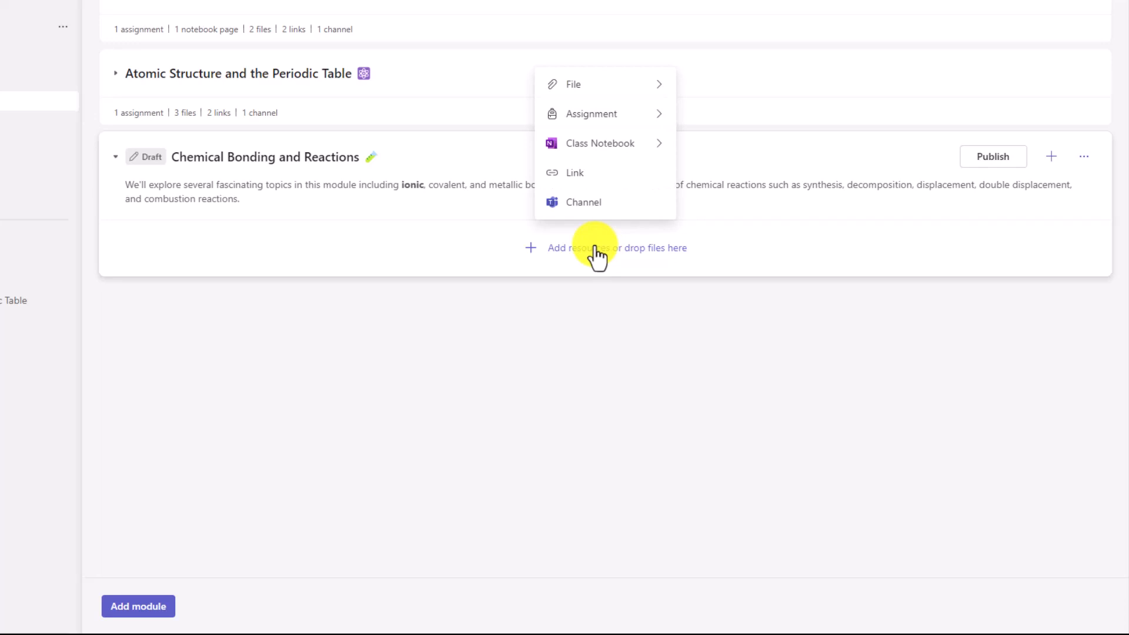
pyautogui.moveTo(575, 91)
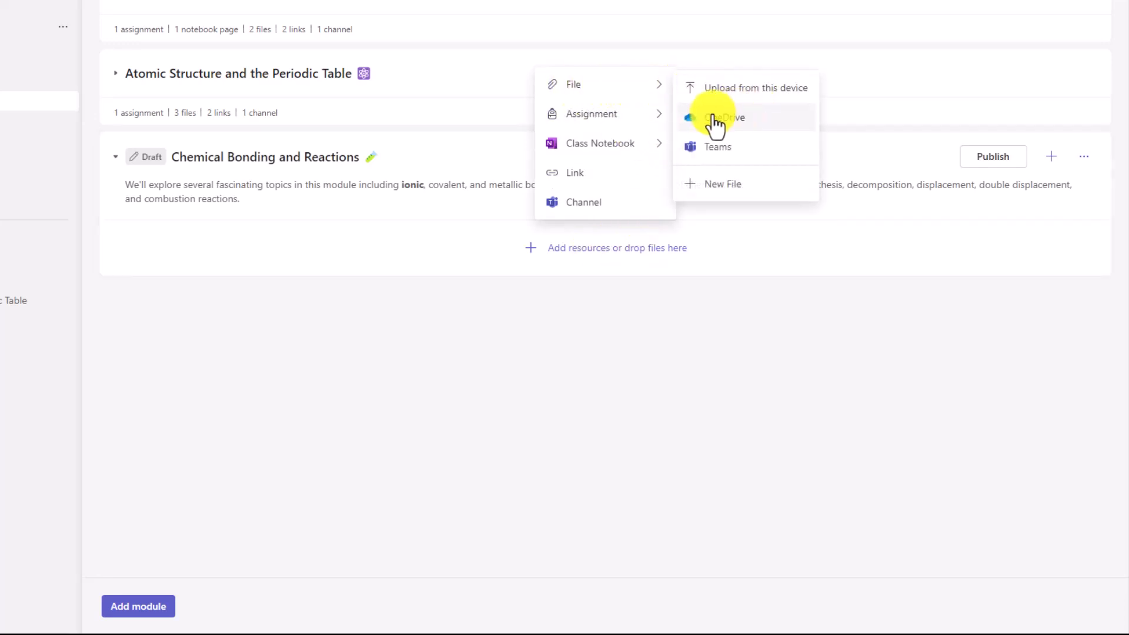
pyautogui.click(756, 124)
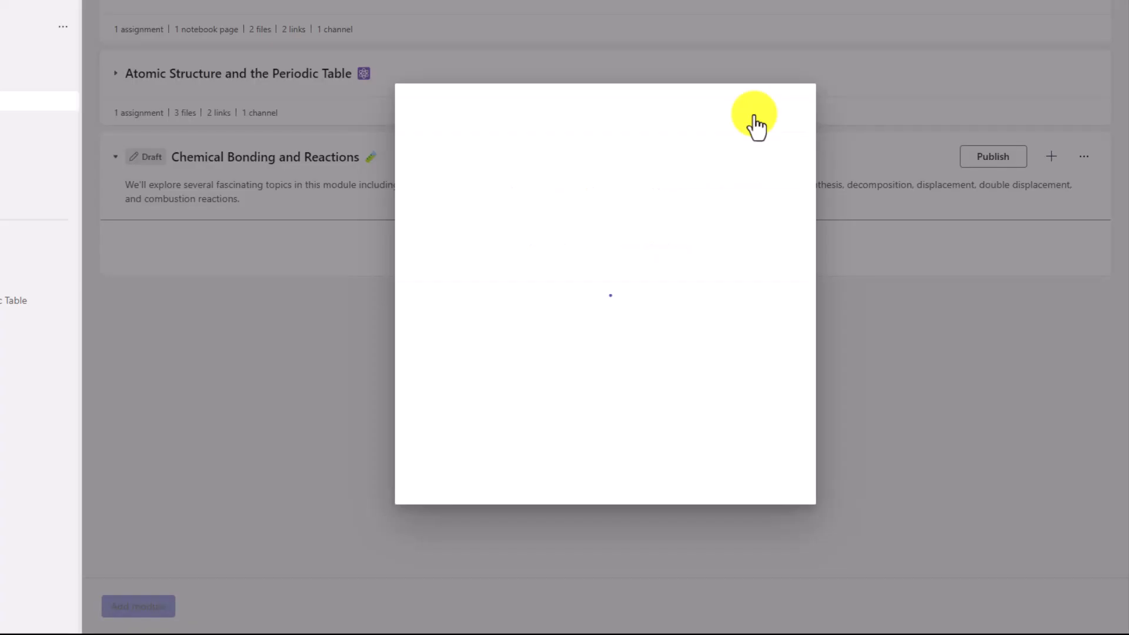
pyautogui.click(503, 184)
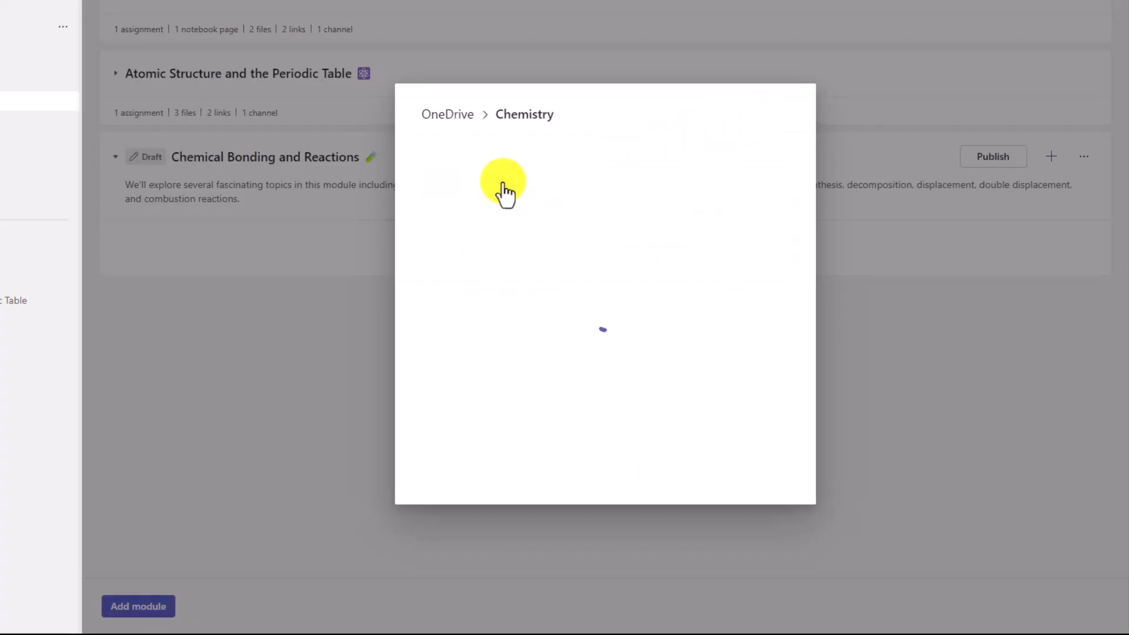
pyautogui.click(560, 179)
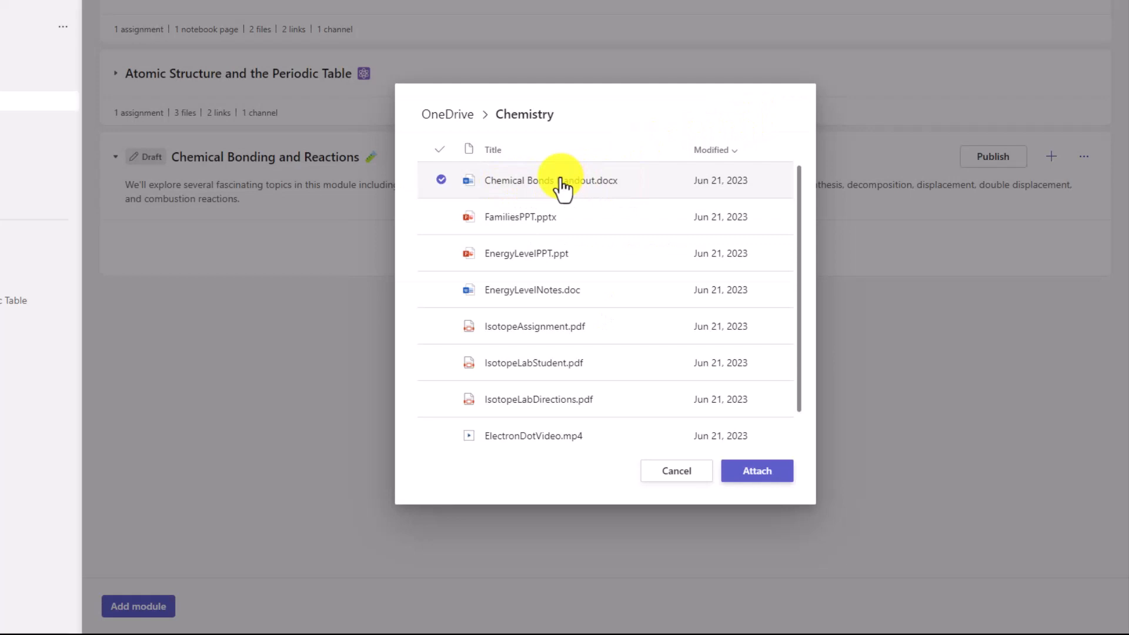
pyautogui.click(746, 473)
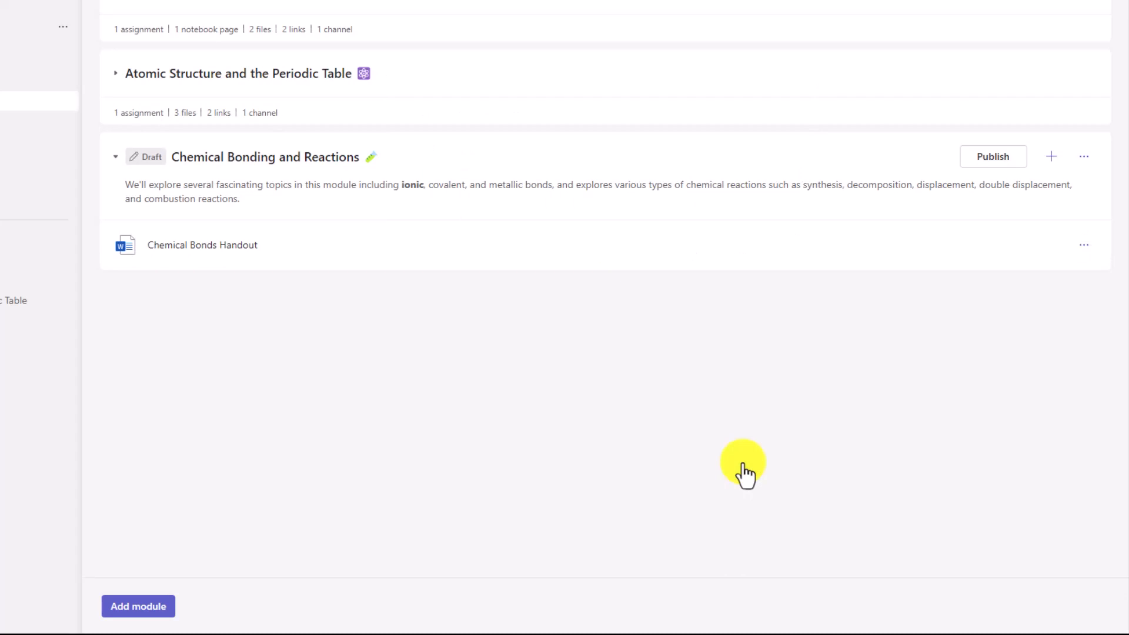
# Create a new video recording file for the Chemical Bonding and Reactions module and record a clip about 8 seconds long
pyautogui.click(1051, 157)
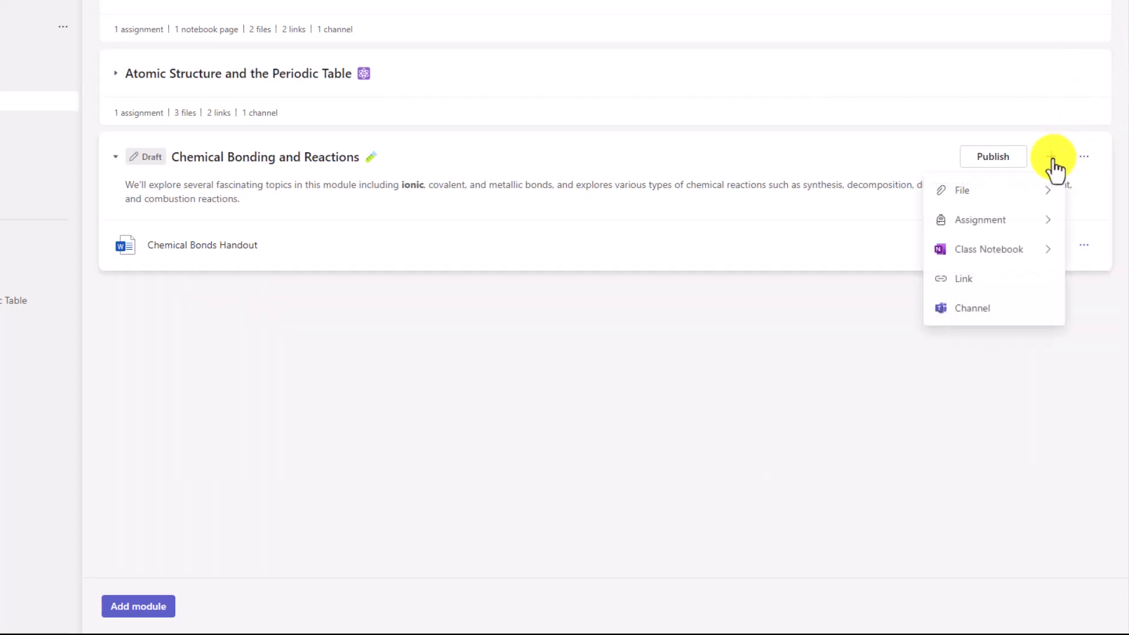
pyautogui.click(990, 194)
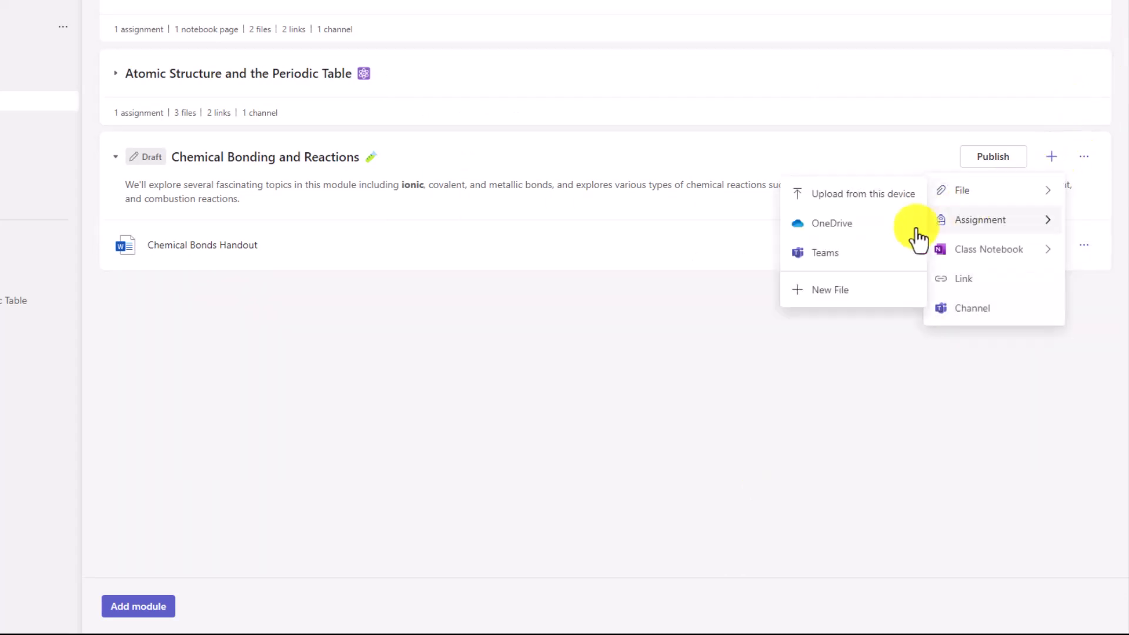
pyautogui.click(846, 302)
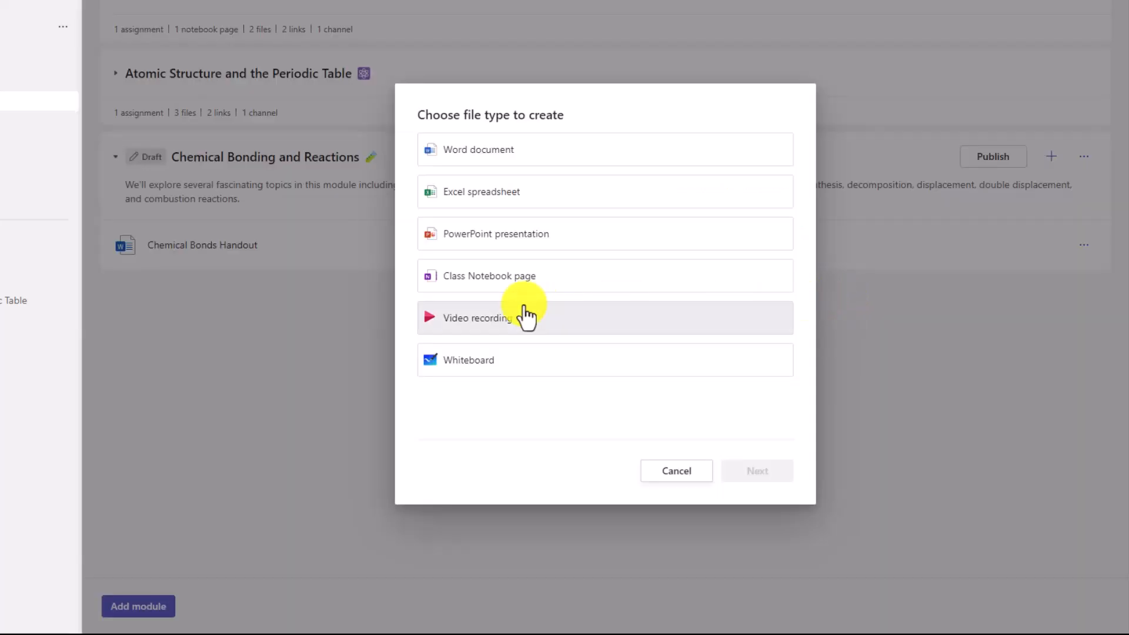
pyautogui.click(498, 326)
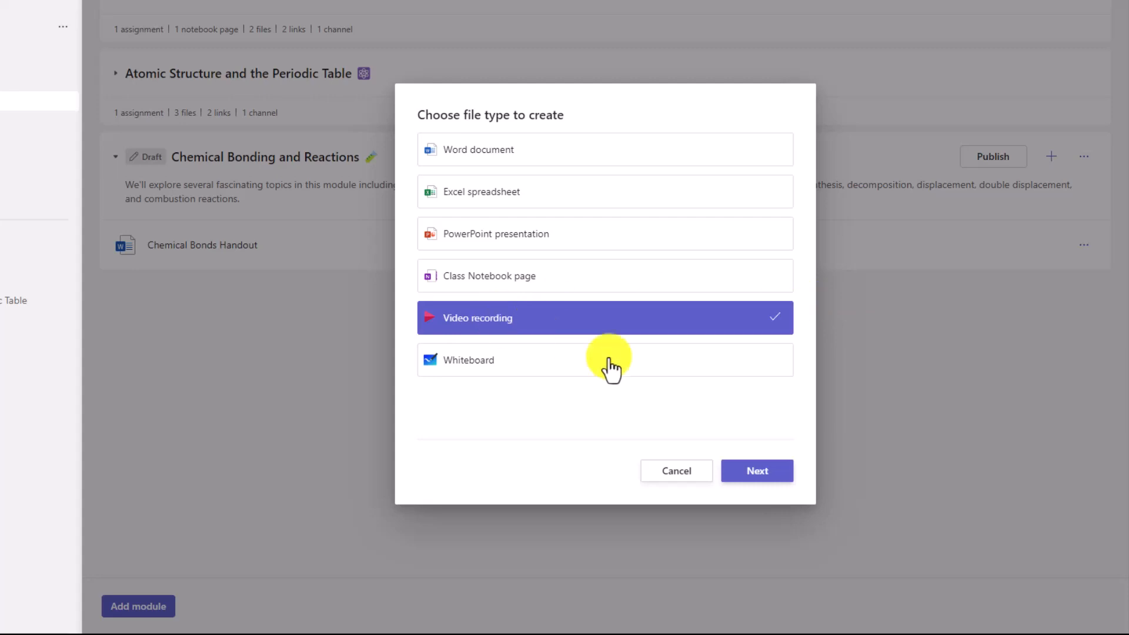
pyautogui.click(757, 470)
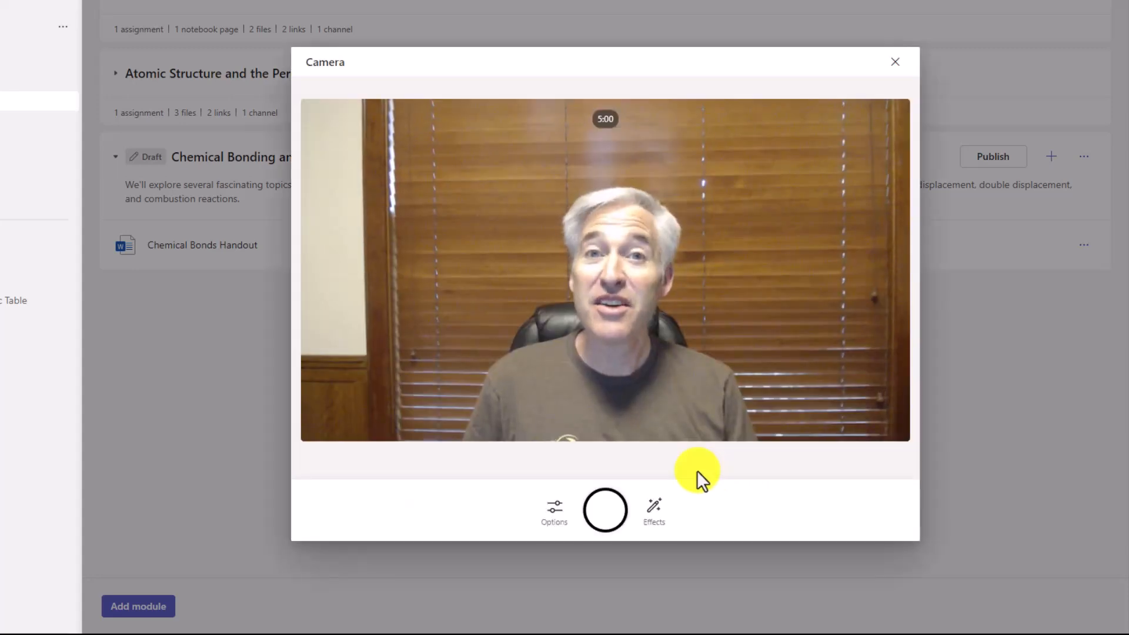
pyautogui.click(604, 518)
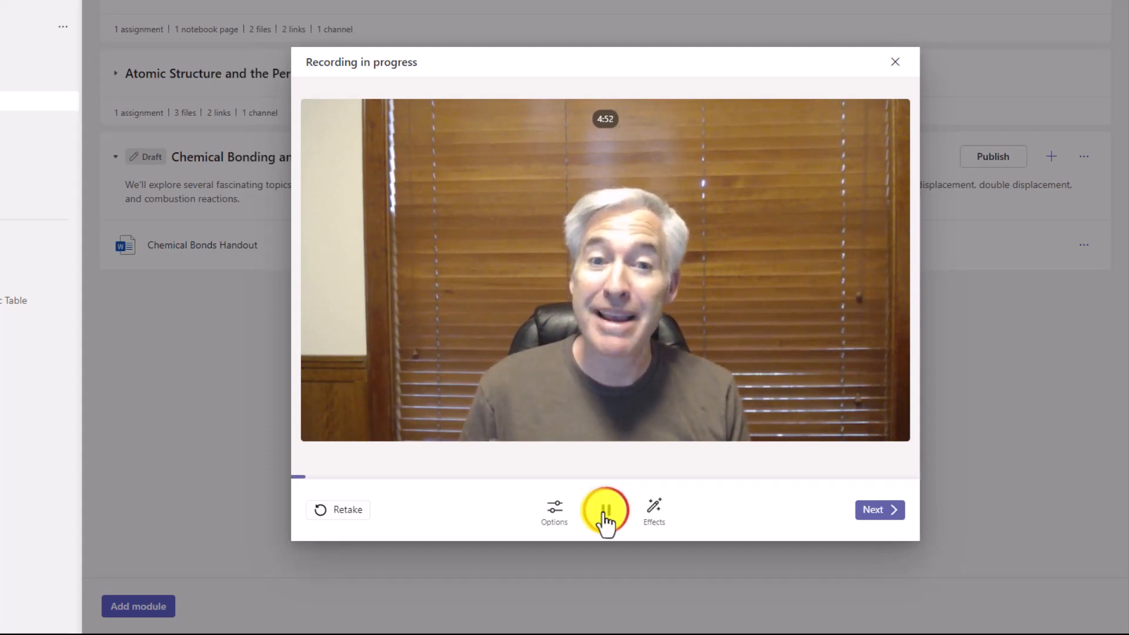
pyautogui.click(888, 517)
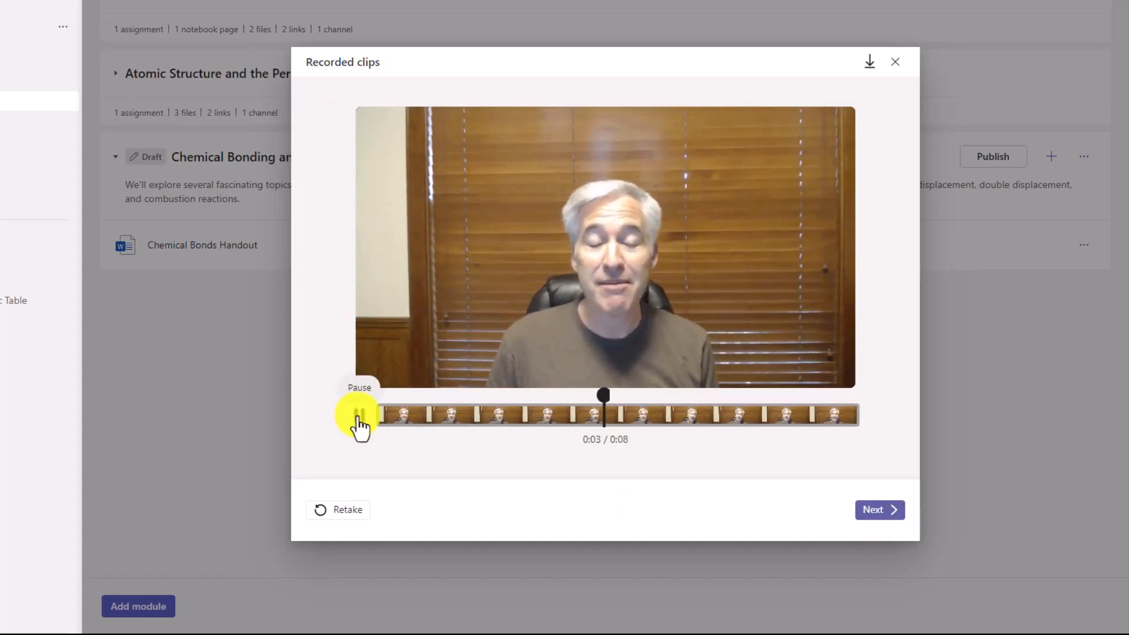
# Upload the recorded clip as "Breaking Bad chemistry intro" and place it above Chemical Bonds Handout in the module
pyautogui.click(357, 415)
pyautogui.click(879, 517)
pyautogui.click(436, 148)
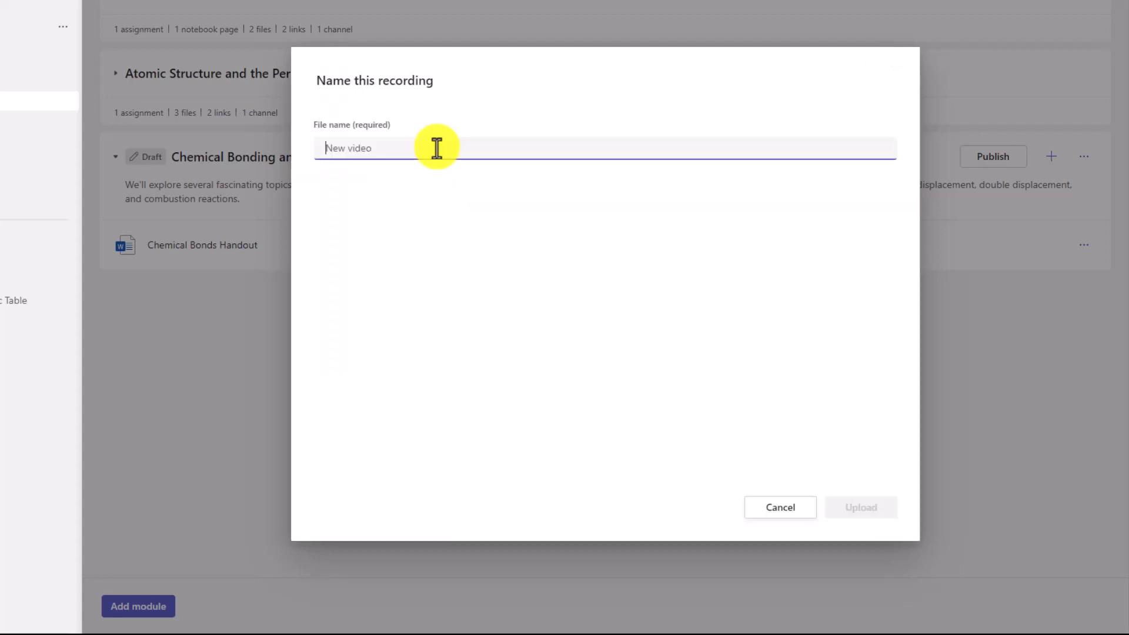
pyautogui.write('Breaking Bad chemistry intro')
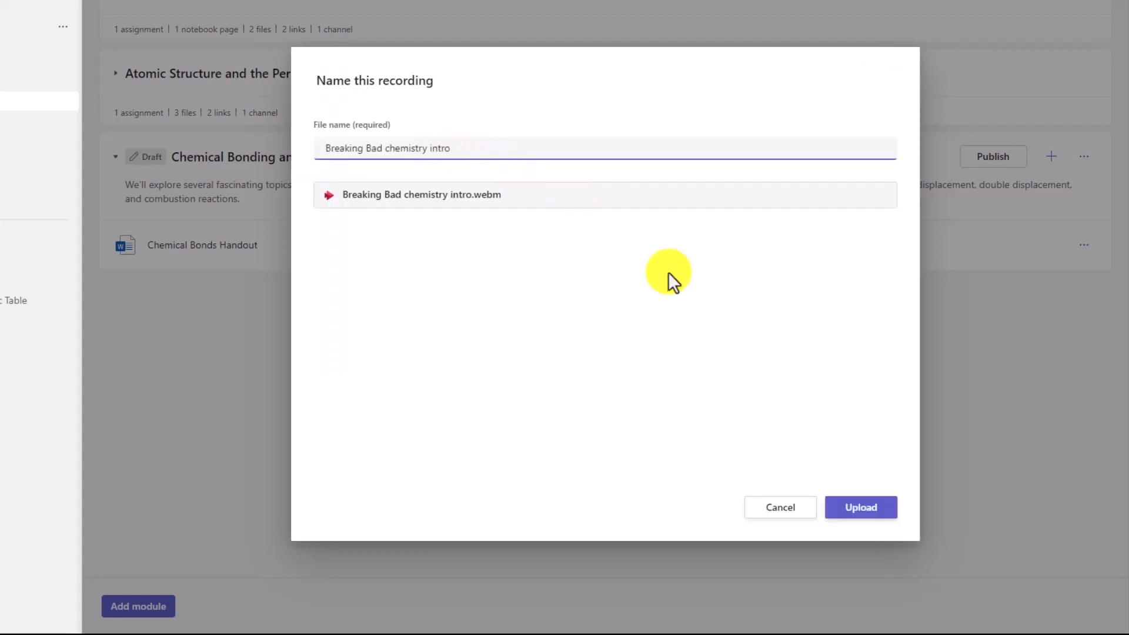
pyautogui.click(867, 510)
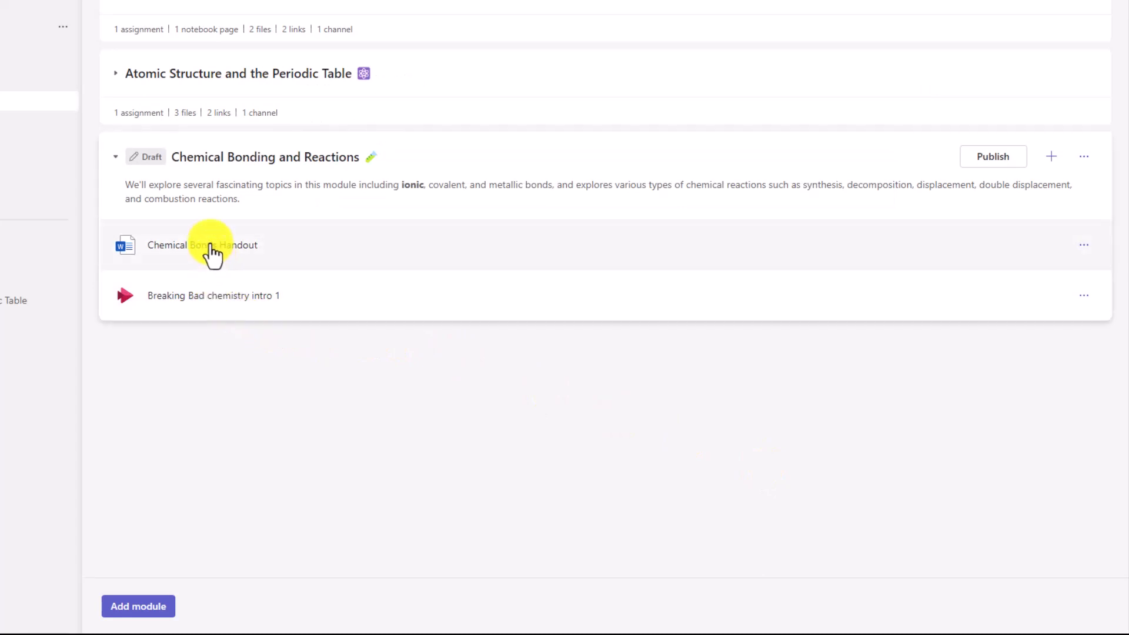
pyautogui.moveTo(227, 304); pyautogui.dragTo(219, 245)
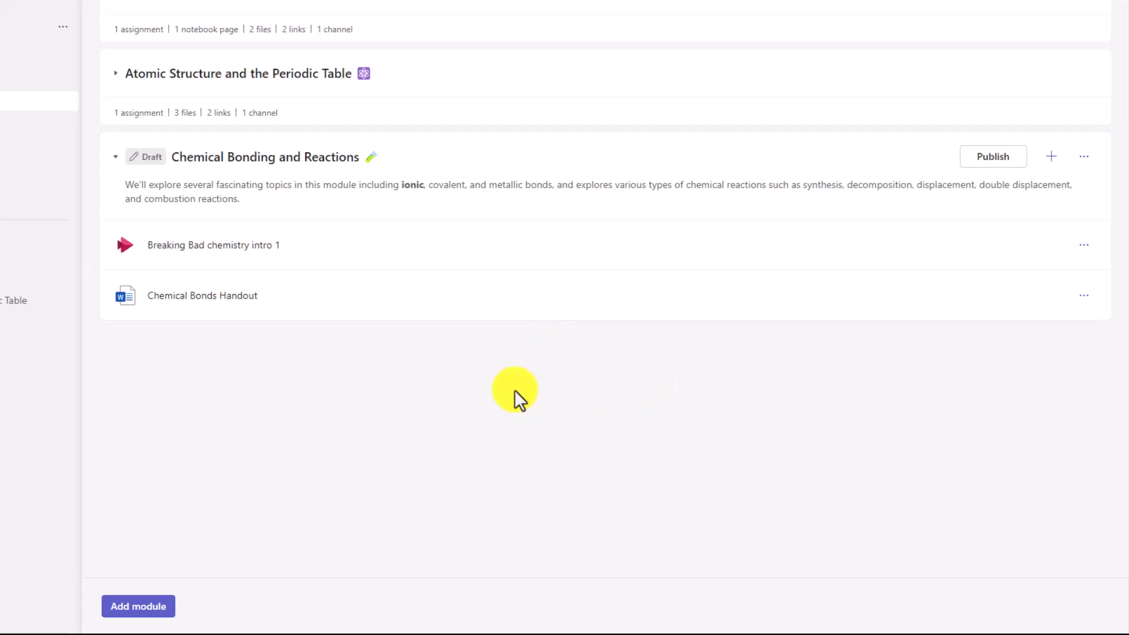
# Attach the existing class assignment Chemical Reactions Lab to the Chemical Bonding and Reactions module
pyautogui.click(1048, 157)
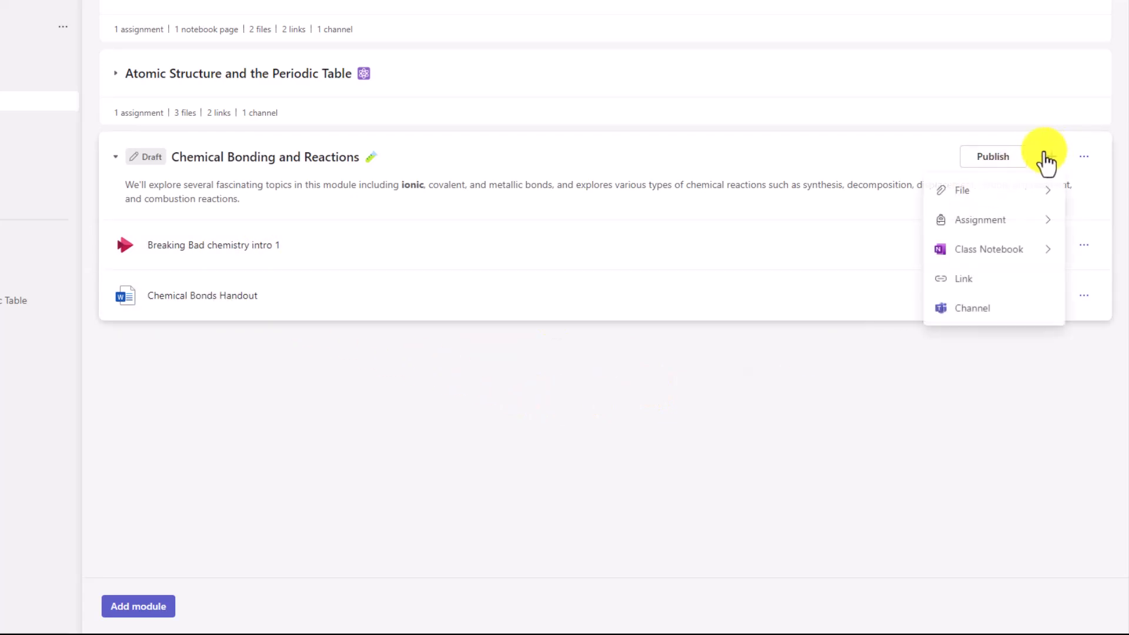
pyautogui.click(979, 221)
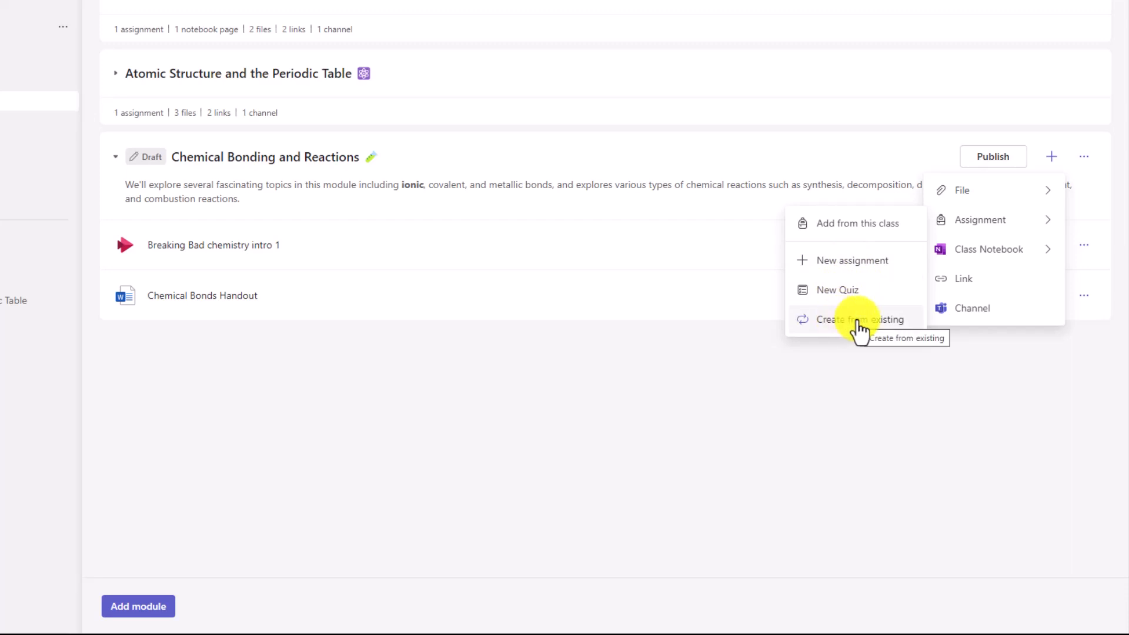
pyautogui.click(871, 233)
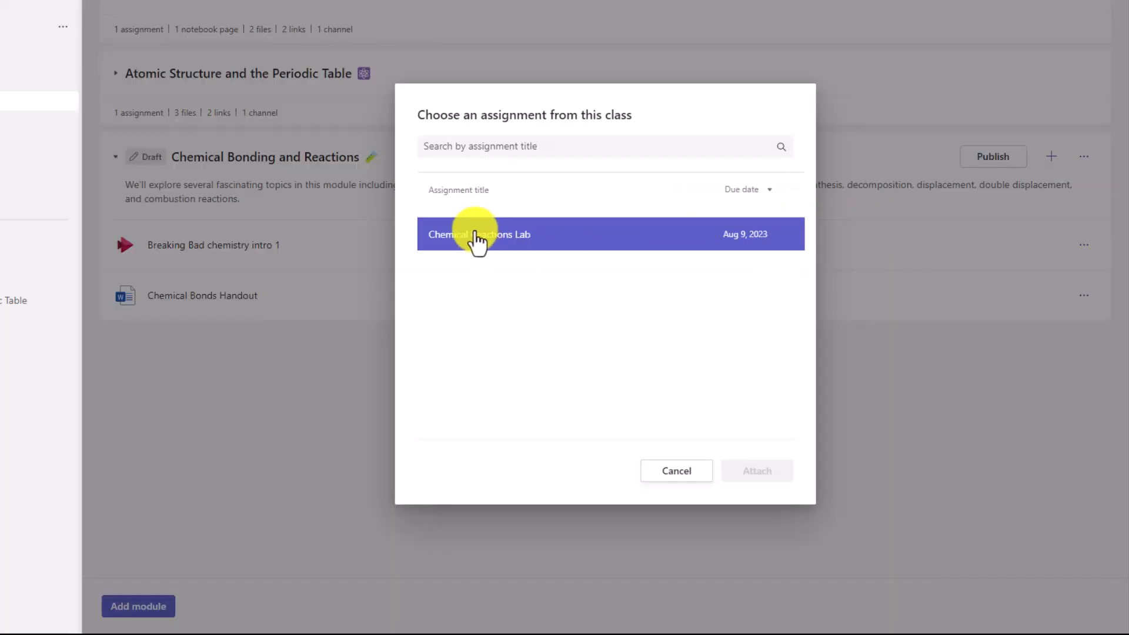
pyautogui.click(476, 235)
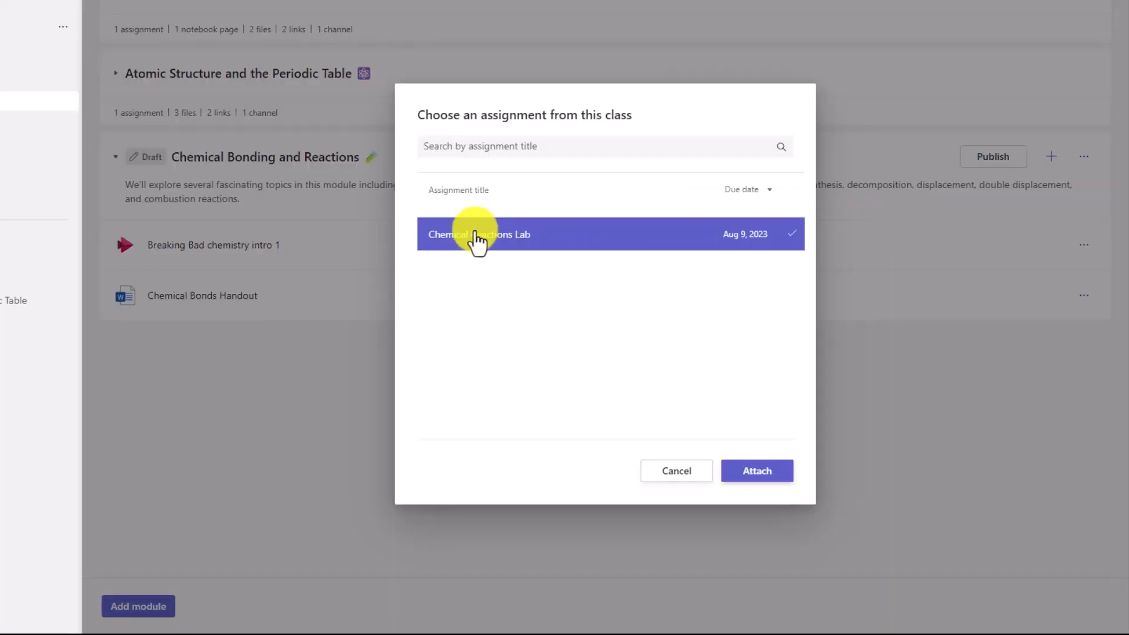
pyautogui.click(755, 472)
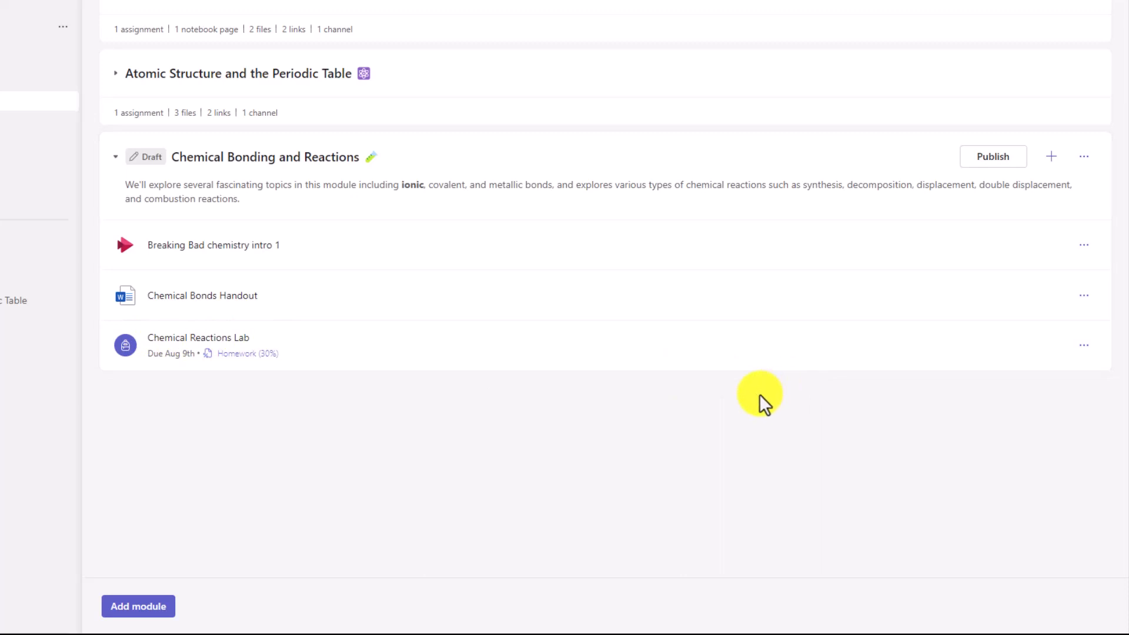
# Attach the existing Class Notebook page Chemical Reactions, from the Chemical Bonding and Reactions section of _Content Library, to the module
pyautogui.click(1051, 158)
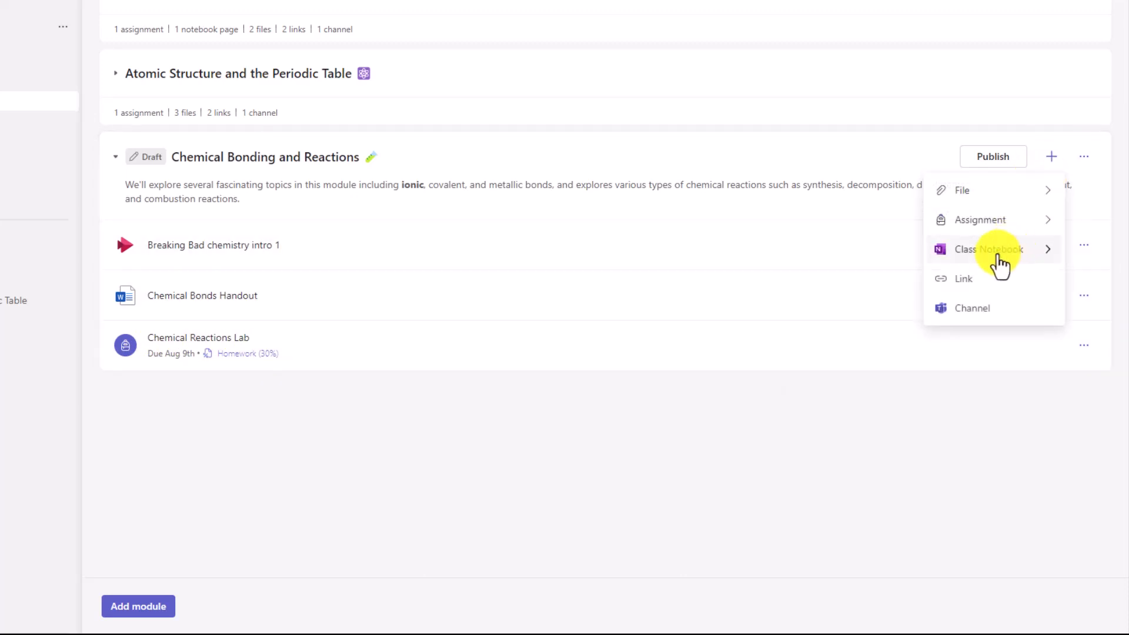
pyautogui.moveTo(988, 257)
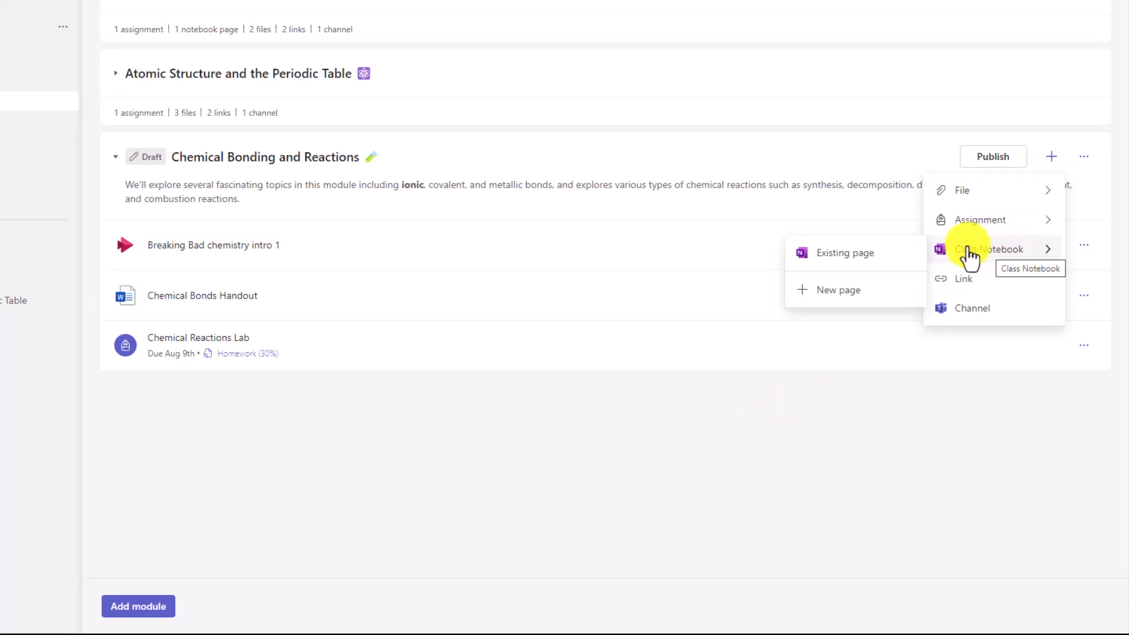
pyautogui.click(848, 264)
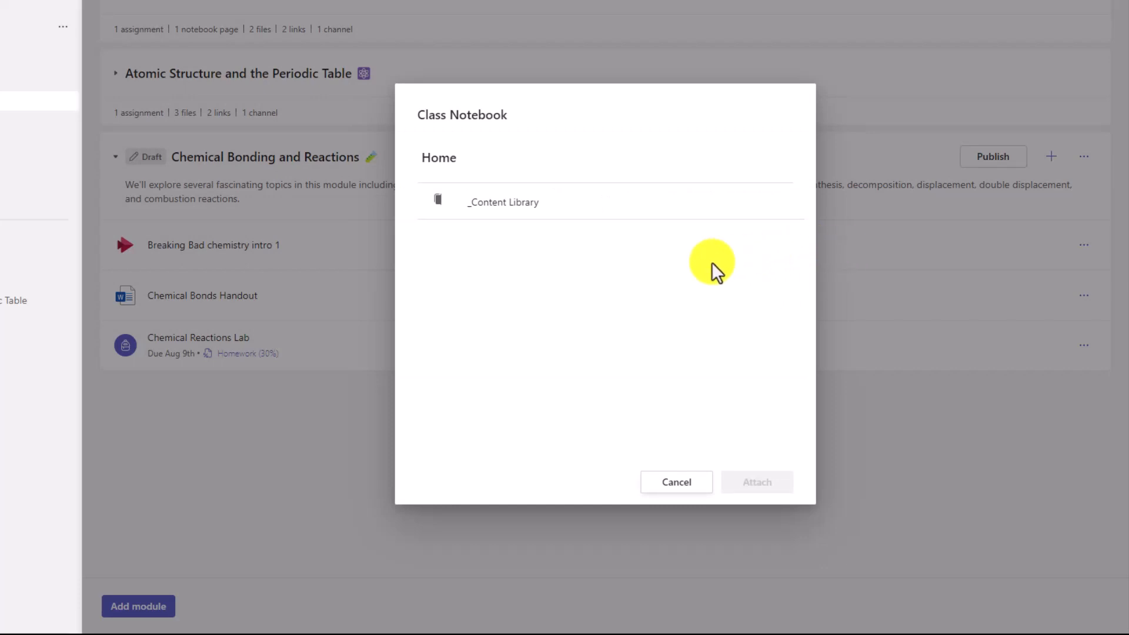
pyautogui.click(506, 210)
pyautogui.click(506, 211)
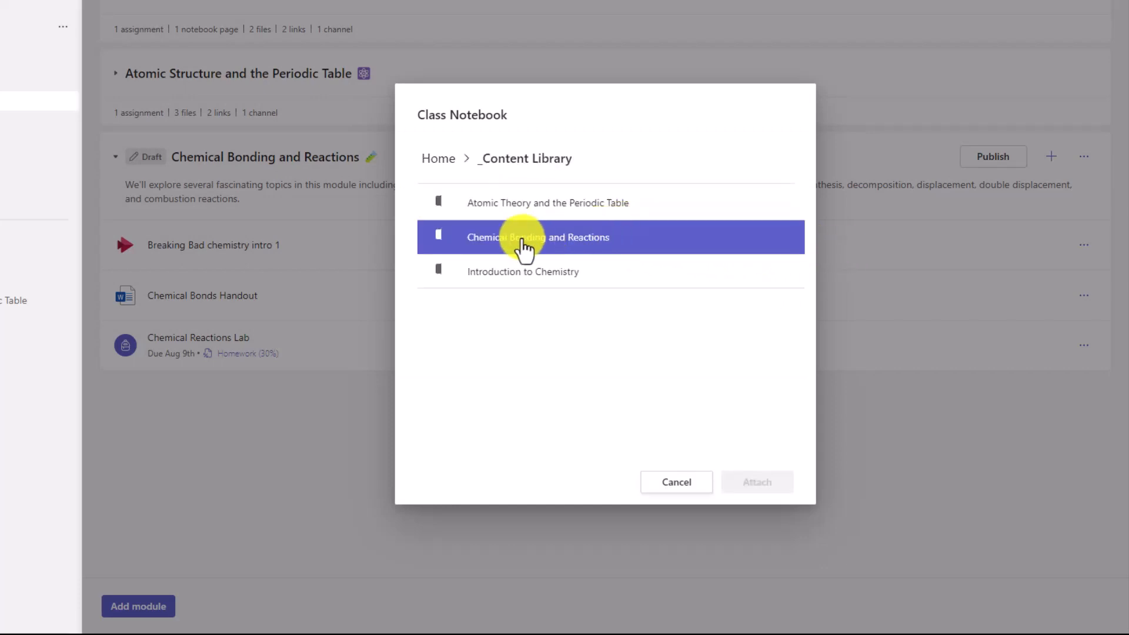
pyautogui.click(522, 250)
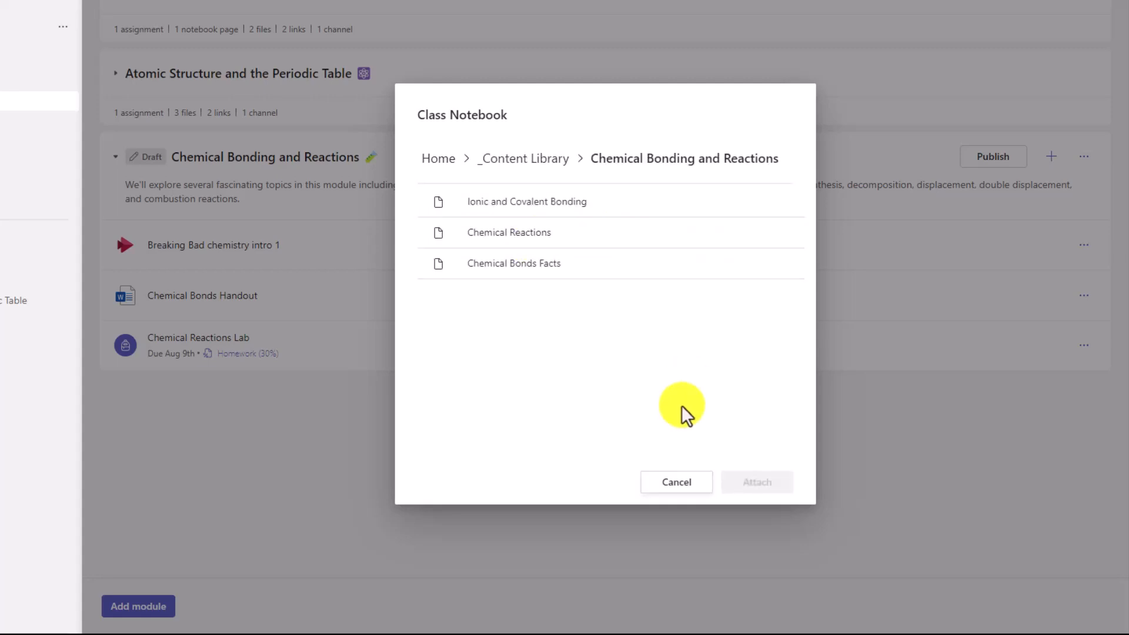
pyautogui.click(532, 244)
pyautogui.click(764, 487)
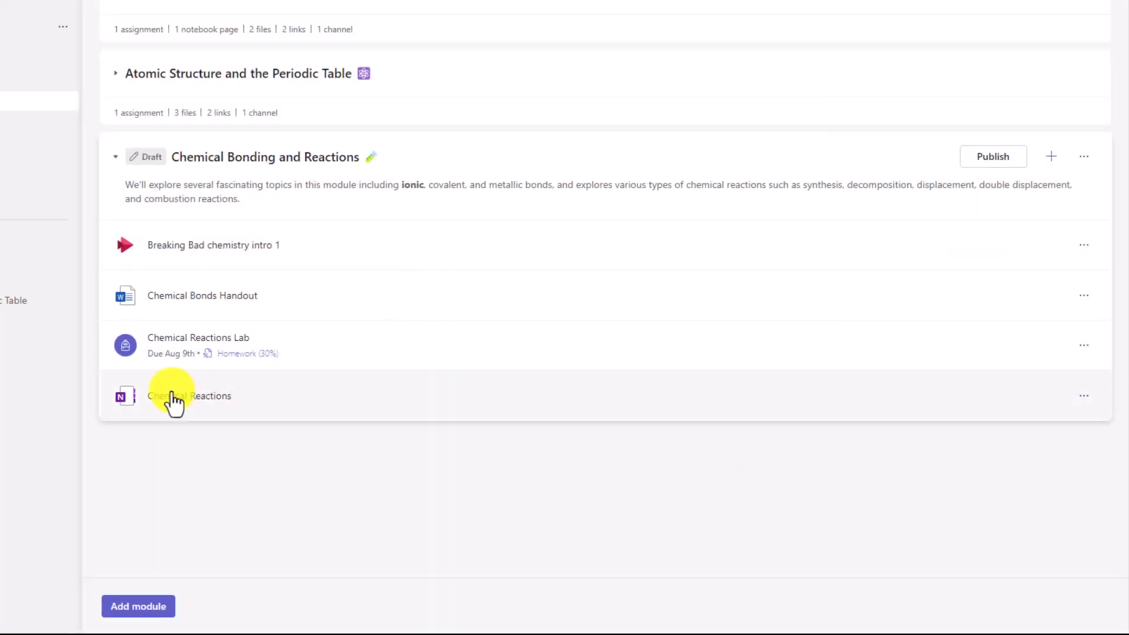
# Add the channel "3. Chemical Bonding and Reactions" to the Chemical Bonding and Reactions module
pyautogui.click(1051, 157)
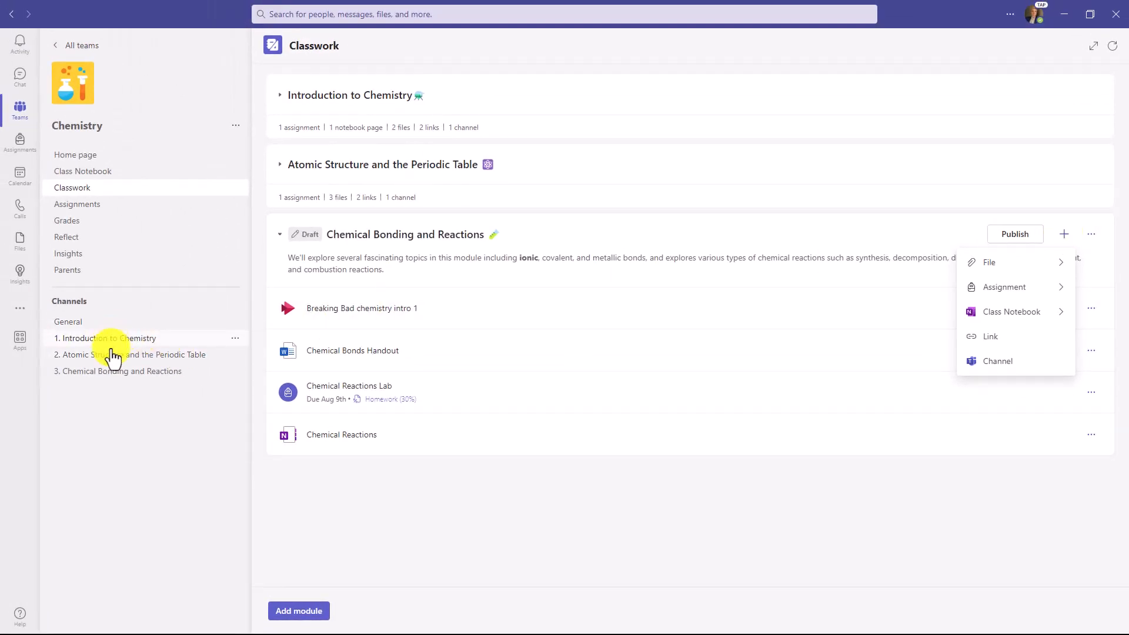
pyautogui.click(999, 362)
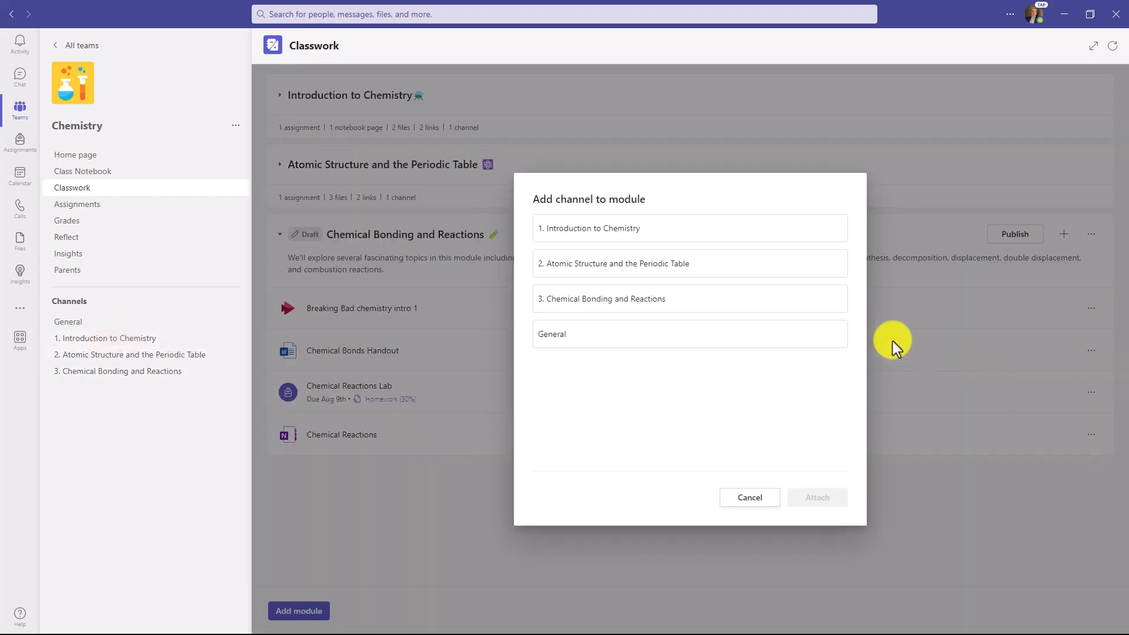
pyautogui.click(657, 302)
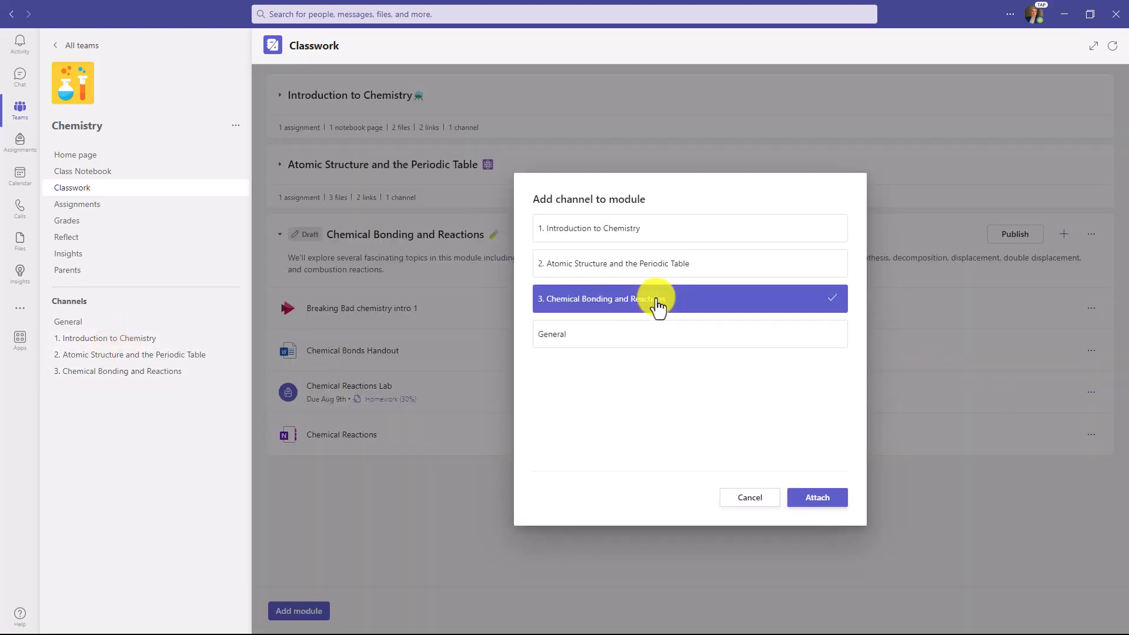
pyautogui.click(825, 504)
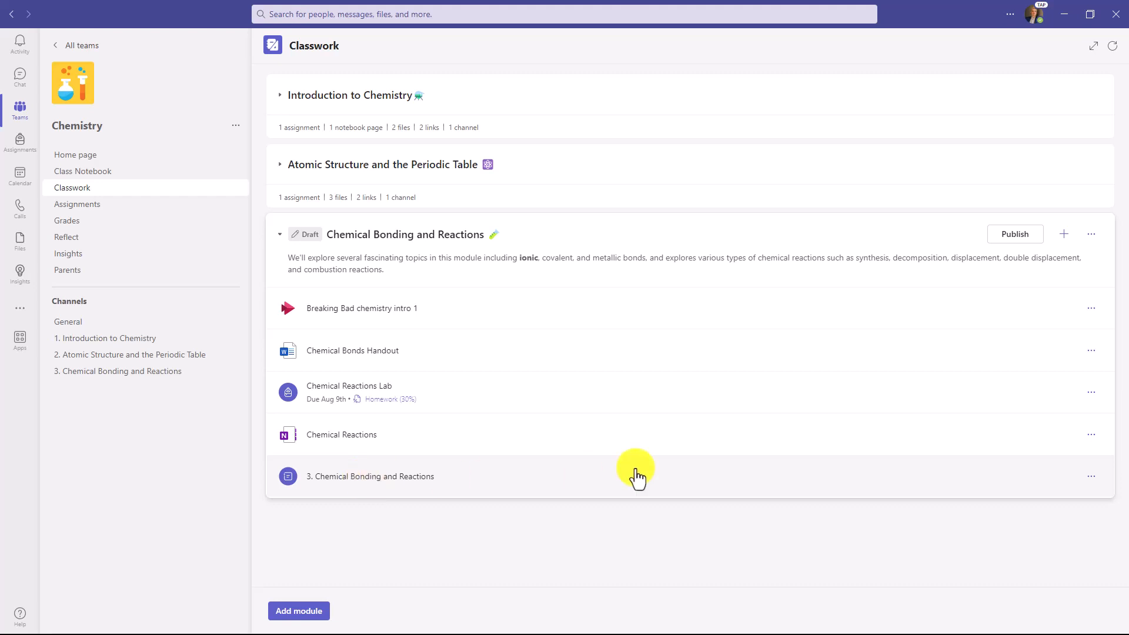
# Attach the copied Khan Academy link "Chemical reactions introduction (video)" to the module and place it directly below Chemical Reactions Lab
pyautogui.click(1065, 237)
pyautogui.click(1003, 336)
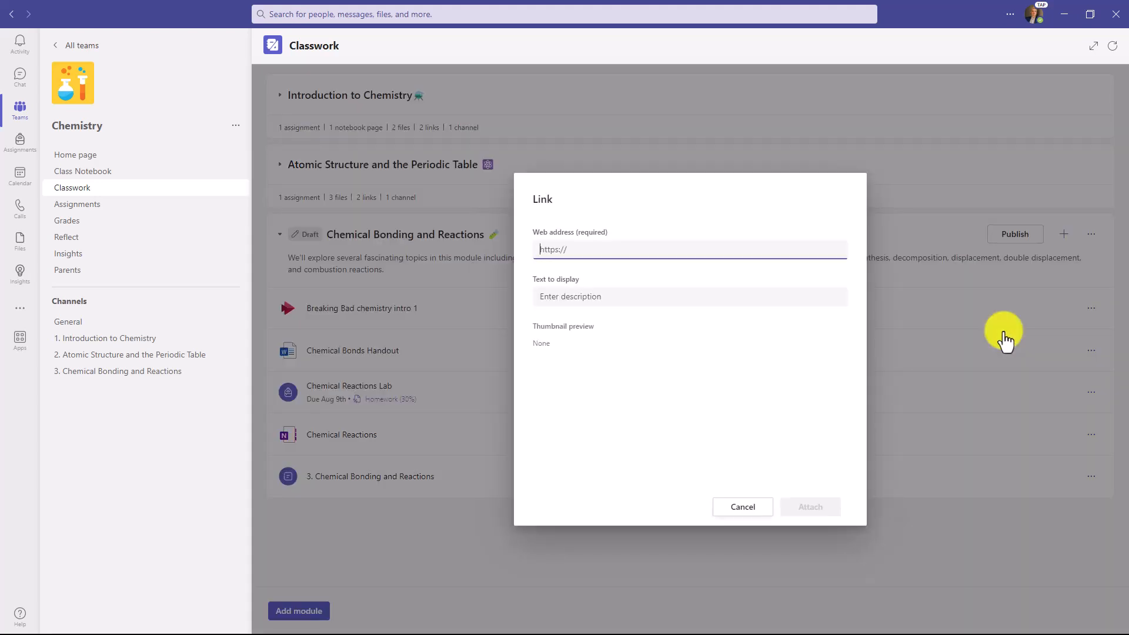
pyautogui.hotkey('ctrl', 'v')
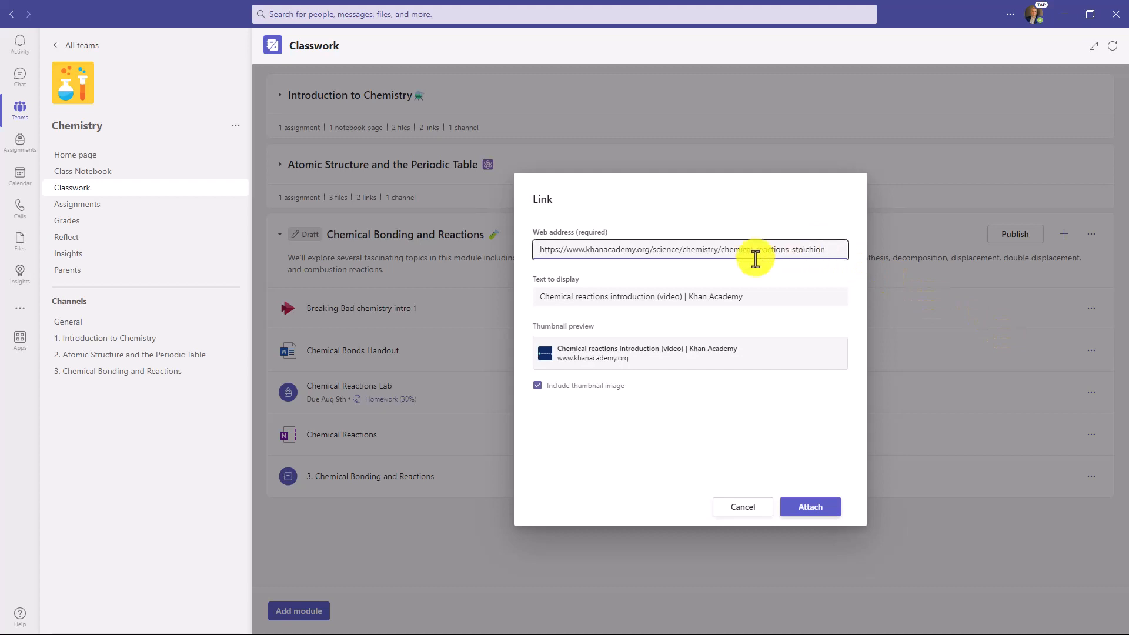
pyautogui.click(574, 297)
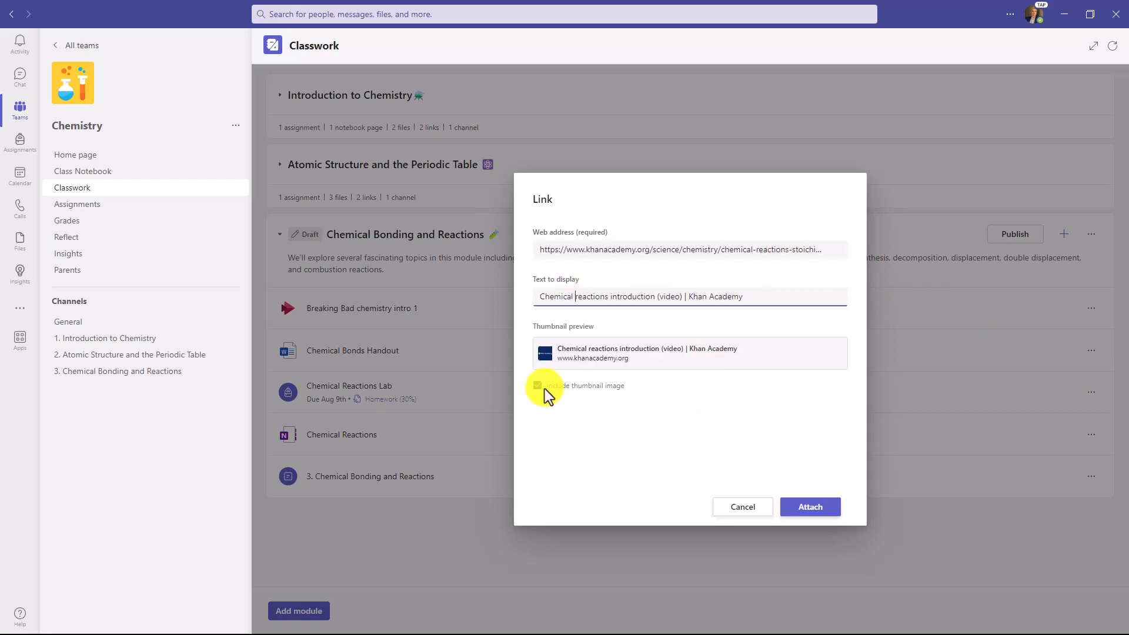
pyautogui.click(822, 509)
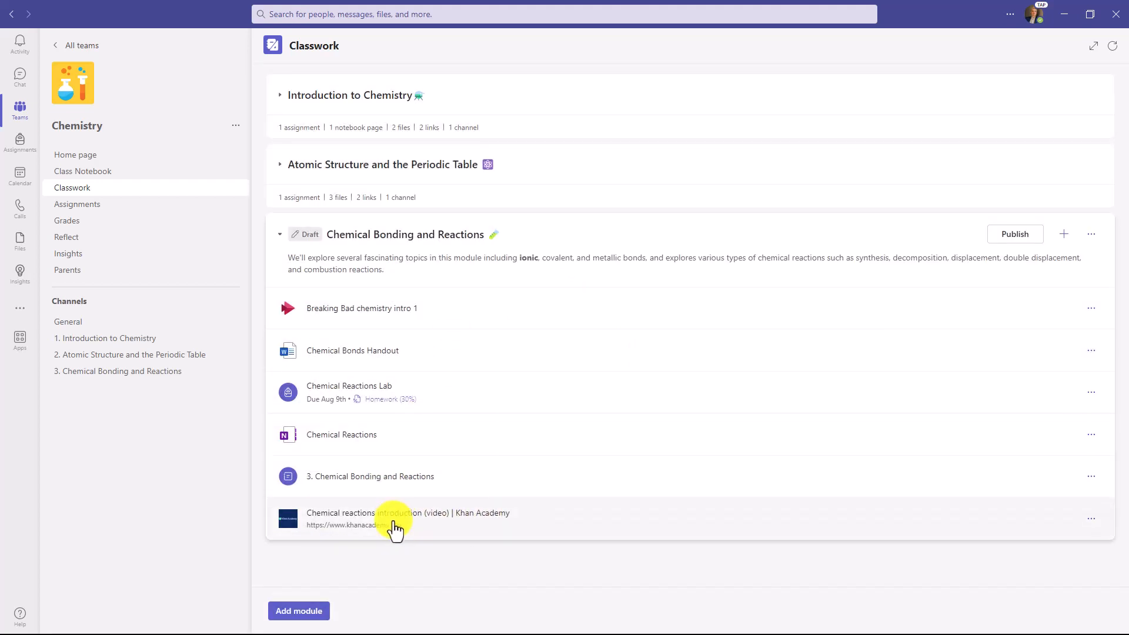
pyautogui.moveTo(394, 529); pyautogui.dragTo(388, 428)
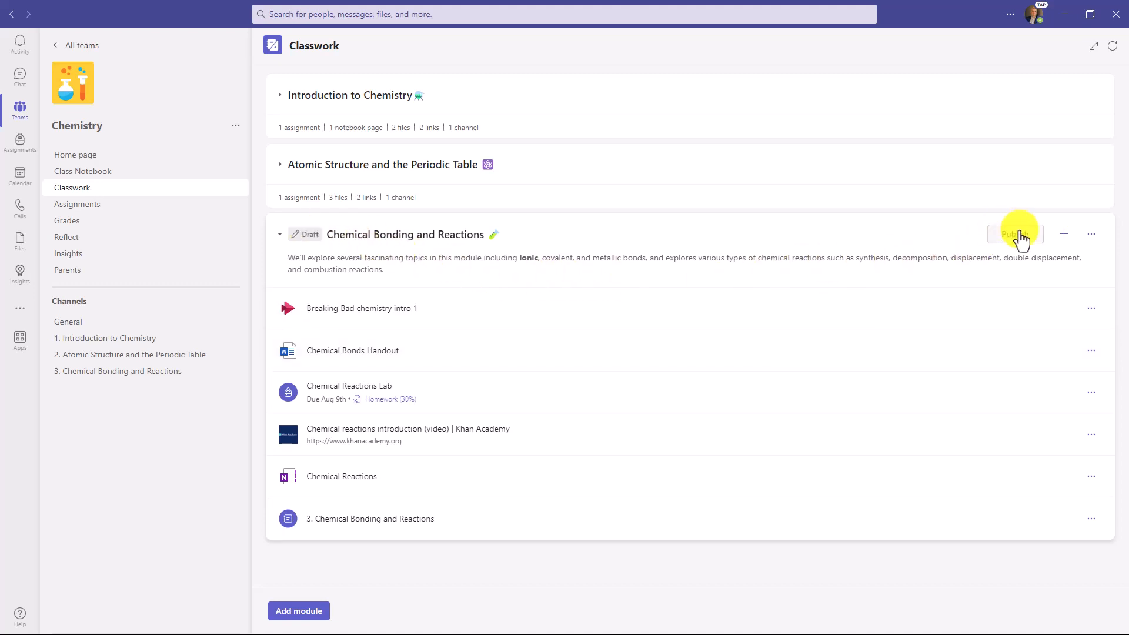
# Publish the Chemical Bonding and Reactions module with its resources to the students
pyautogui.click(1095, 237)
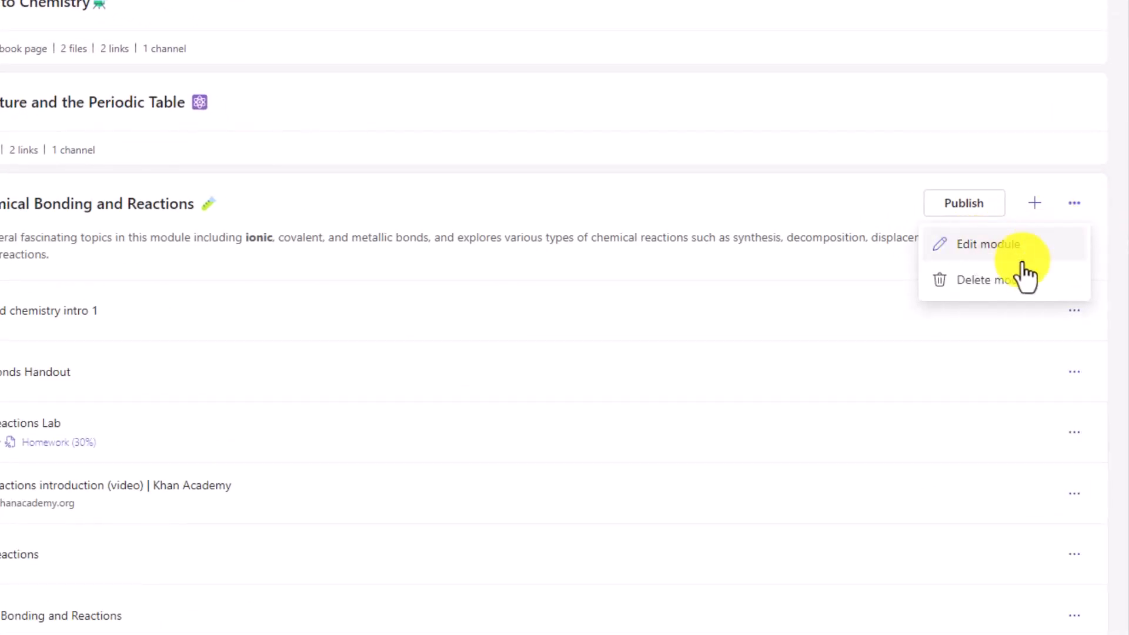
pyautogui.click(1076, 204)
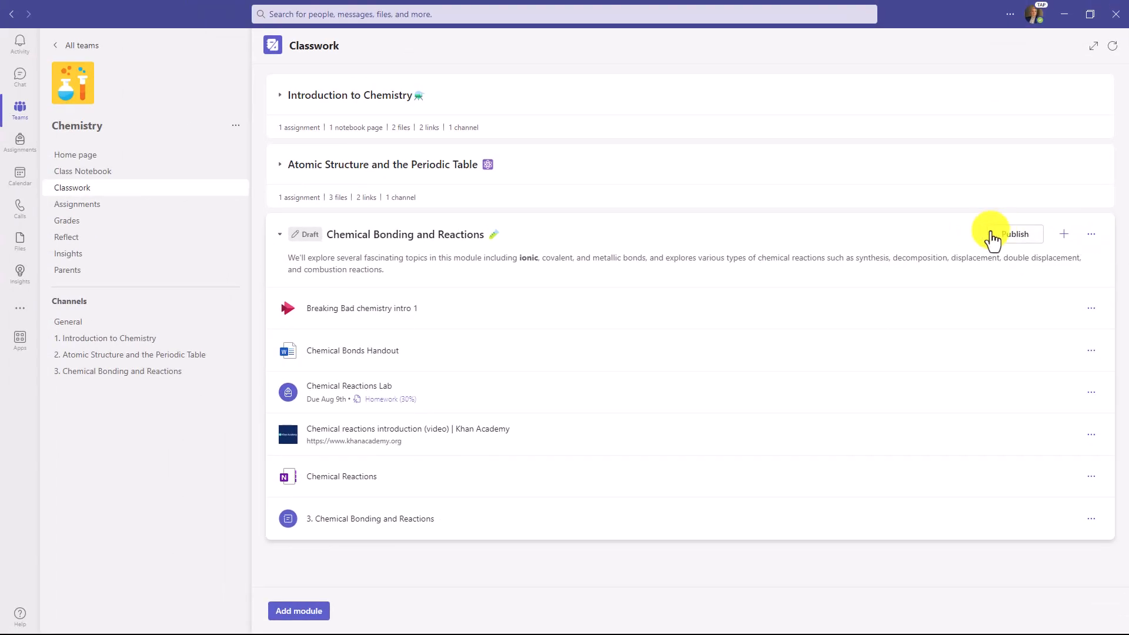
pyautogui.click(1013, 234)
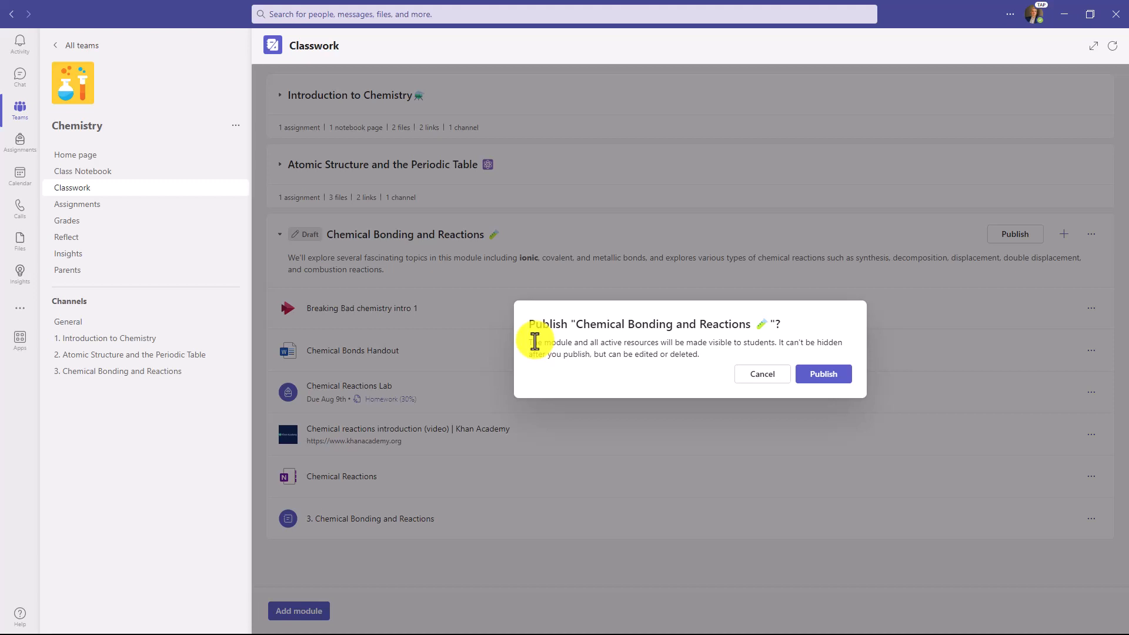
pyautogui.click(828, 377)
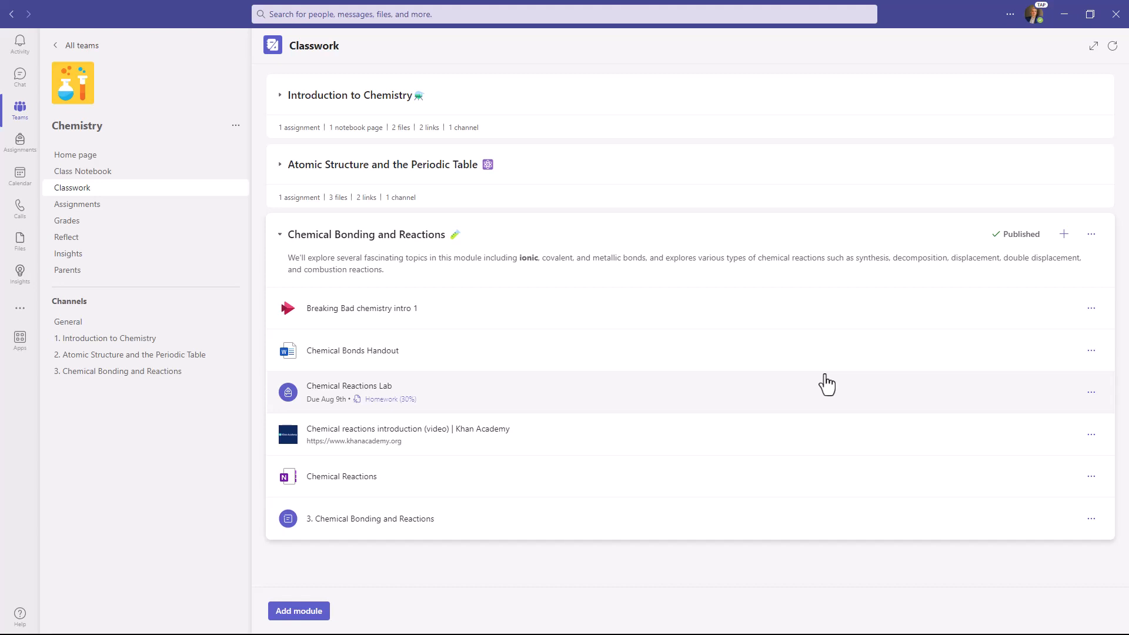
pyautogui.click(825, 375)
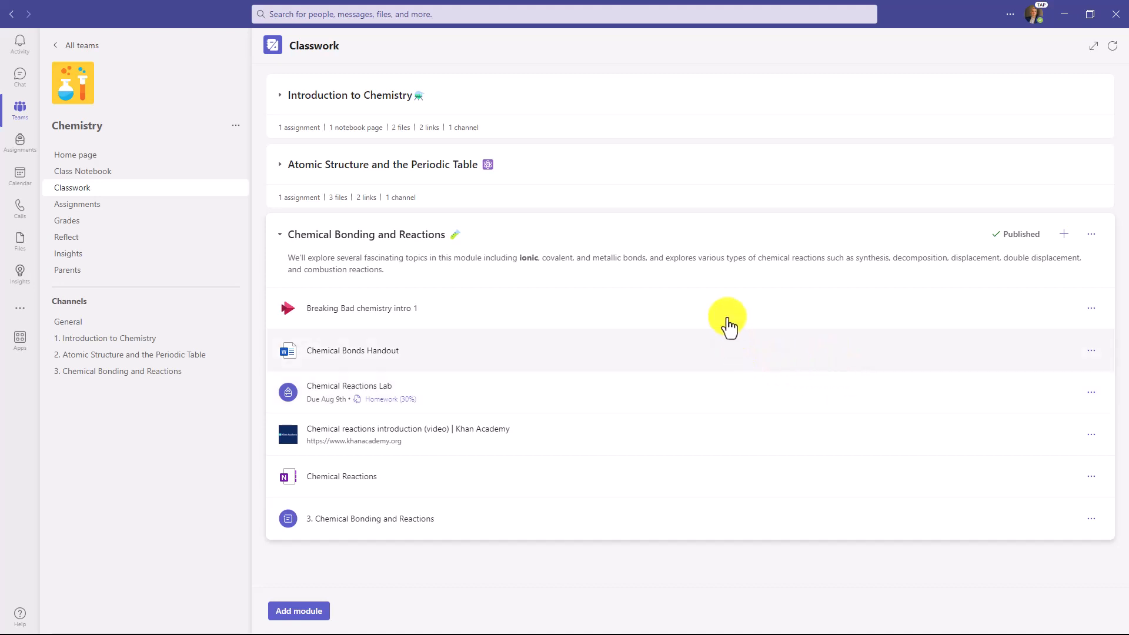
# Pin the Chemical Bonding and Reactions module in Classwork and collapse it
pyautogui.click(1090, 235)
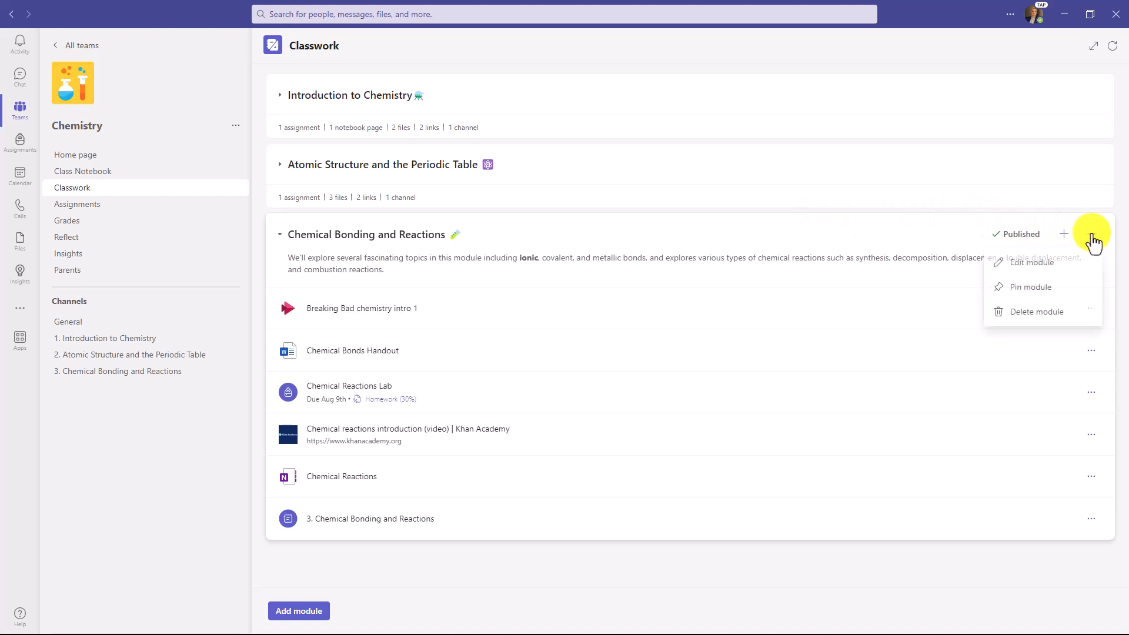
pyautogui.click(1042, 288)
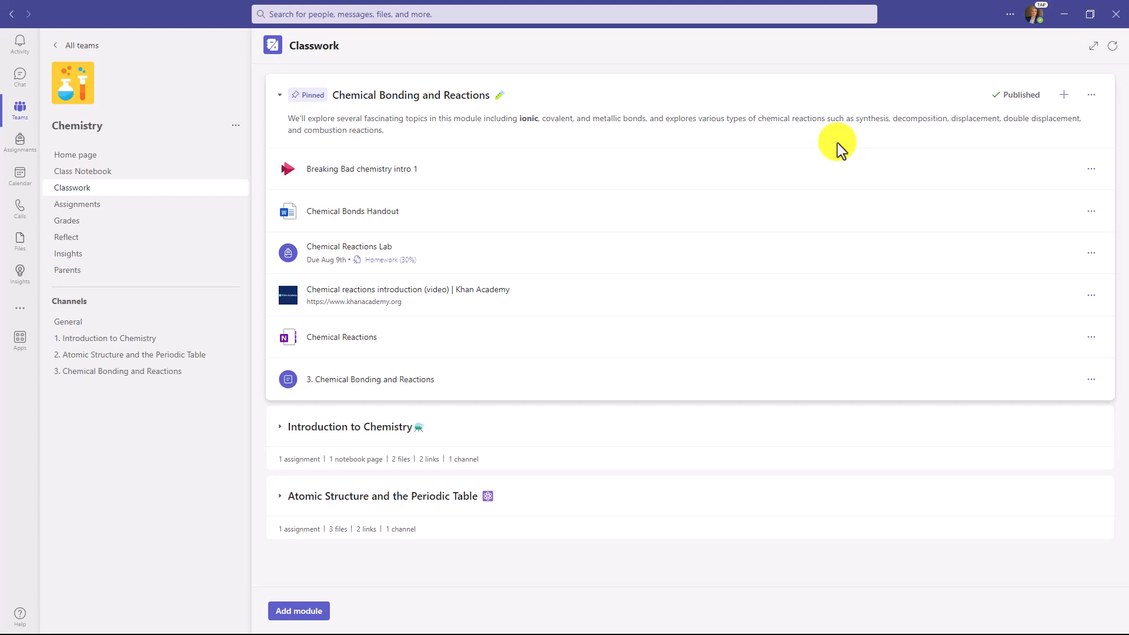
pyautogui.click(281, 96)
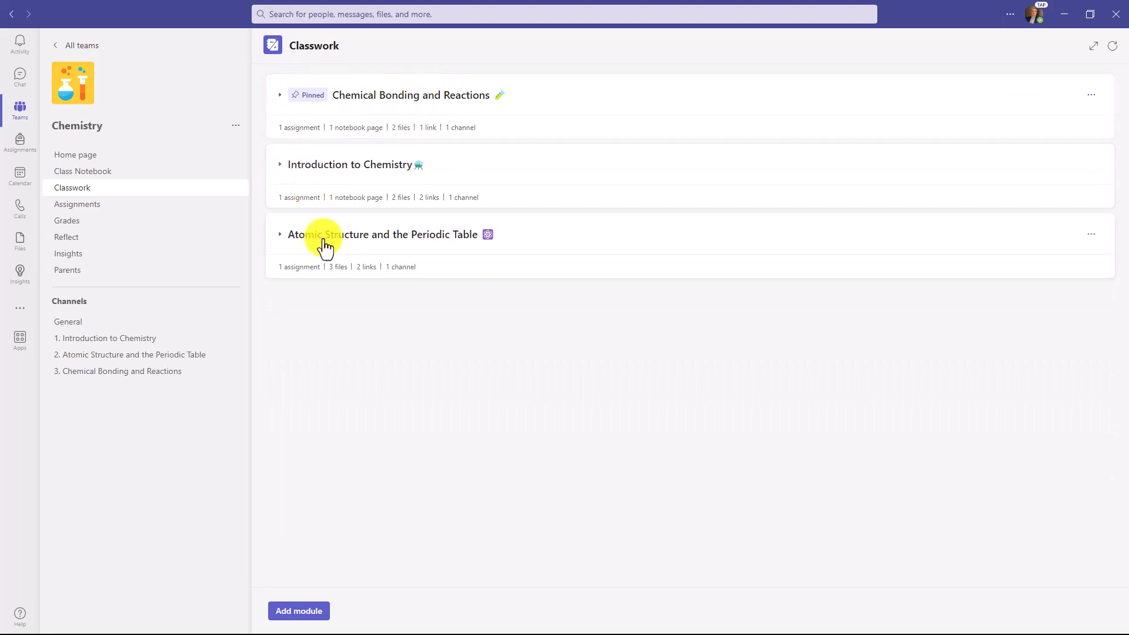
# Pin the Atomic Structure and the Periodic Table module instead, and pin Chemical Bonding and Reactions again
pyautogui.click(1088, 235)
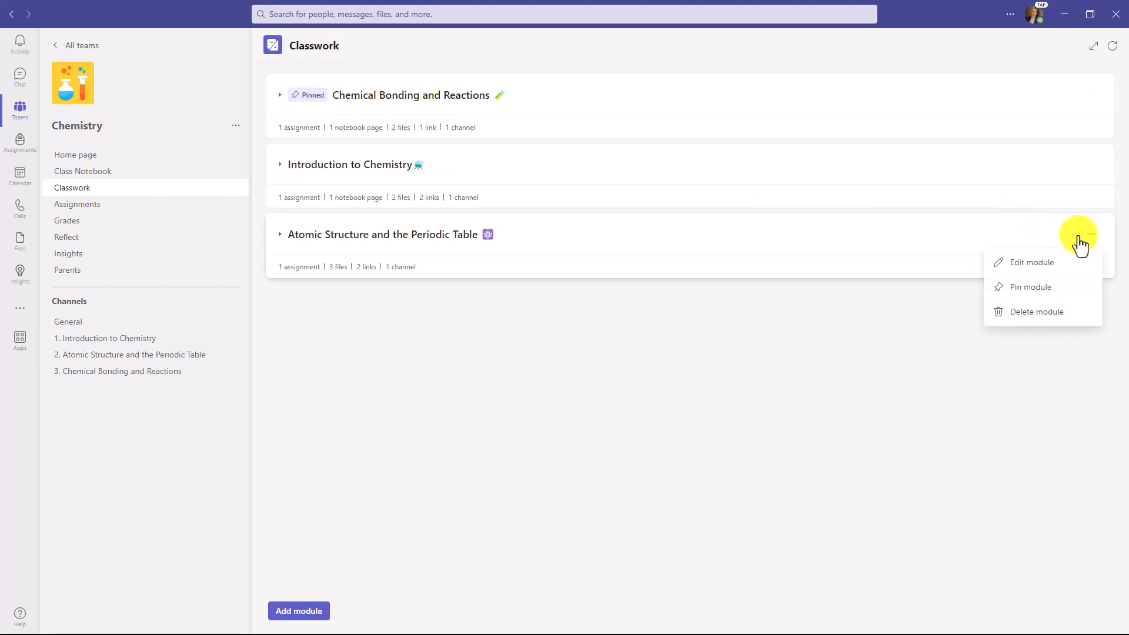
pyautogui.click(1052, 296)
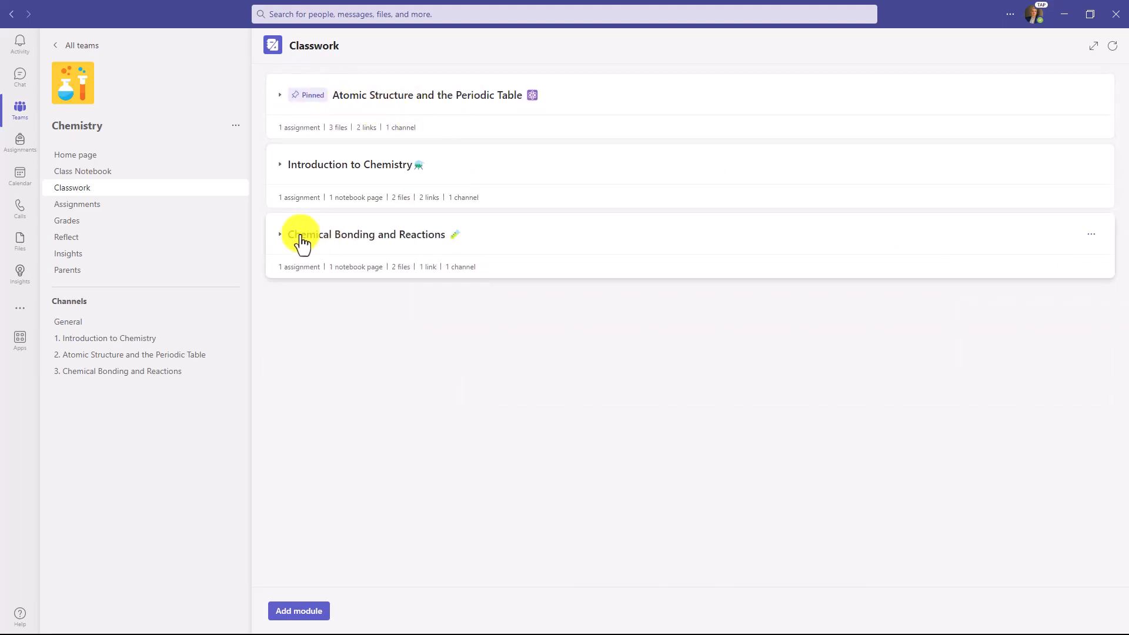
pyautogui.click(1089, 235)
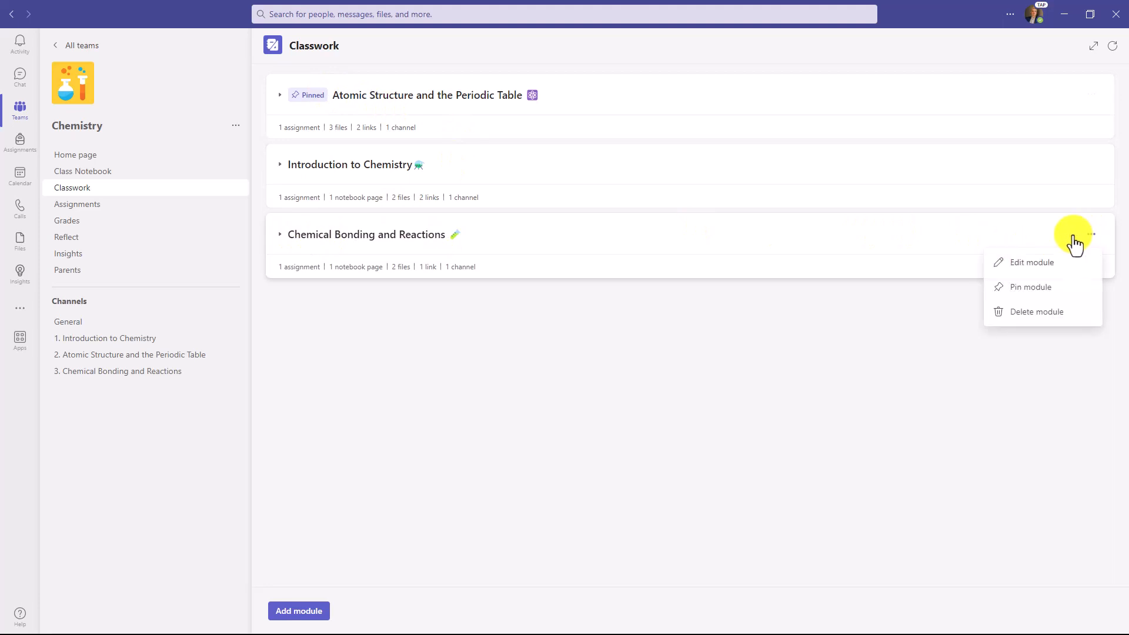
pyautogui.click(1045, 290)
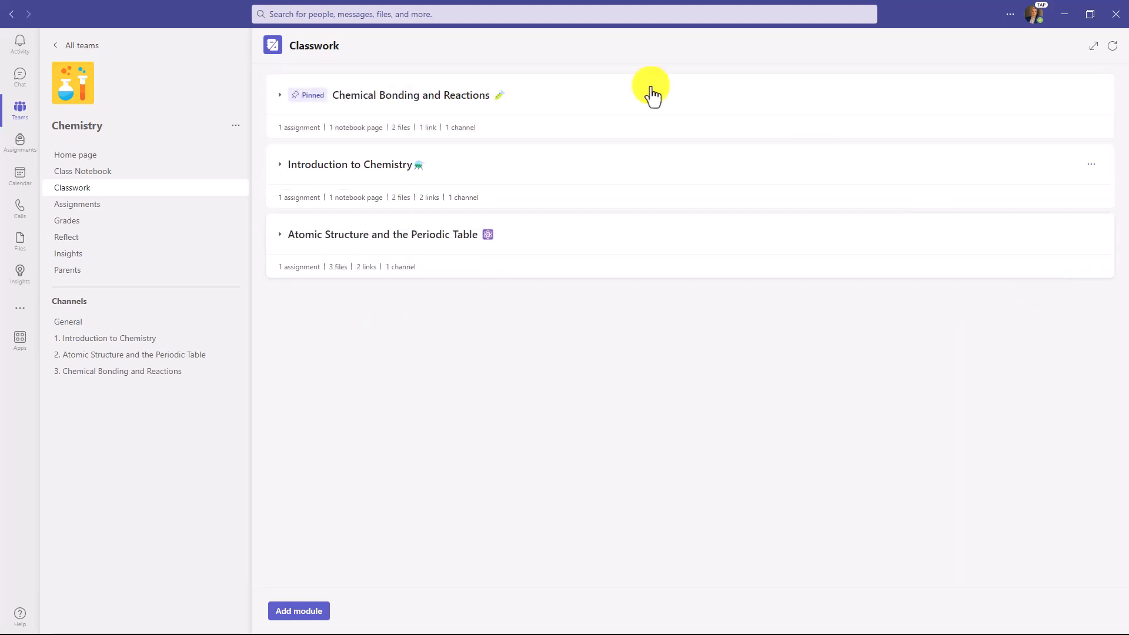
# Expand the pinned Chemical Bonding and Reactions module, and view it in the Chemistry team's Classwork in the student's browser session of Teams
pyautogui.click(280, 98)
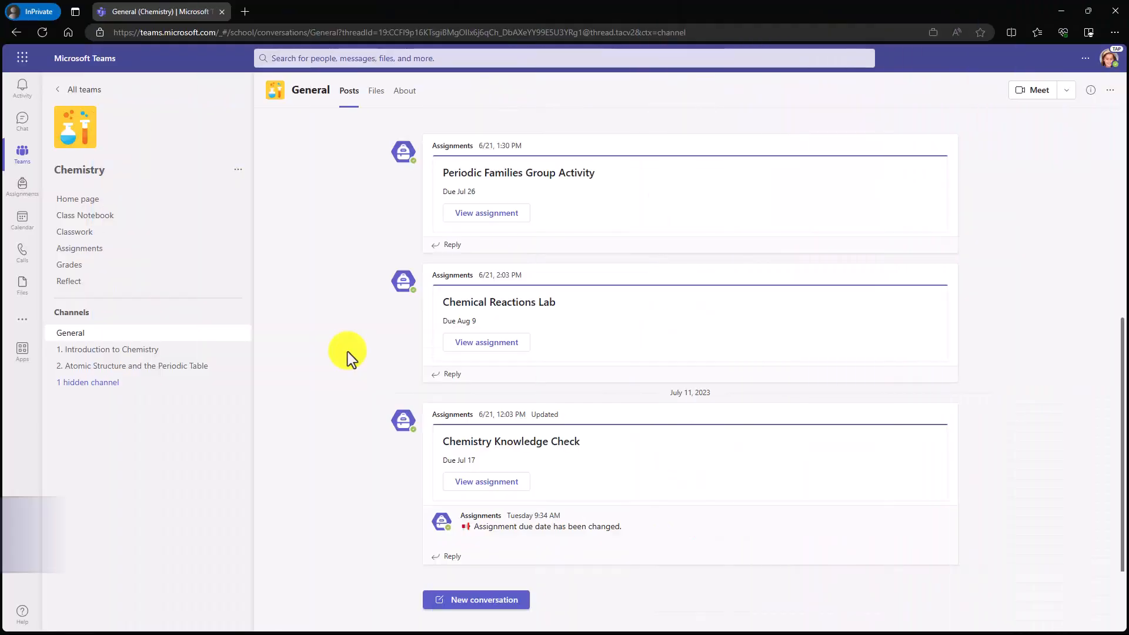
pyautogui.click(111, 232)
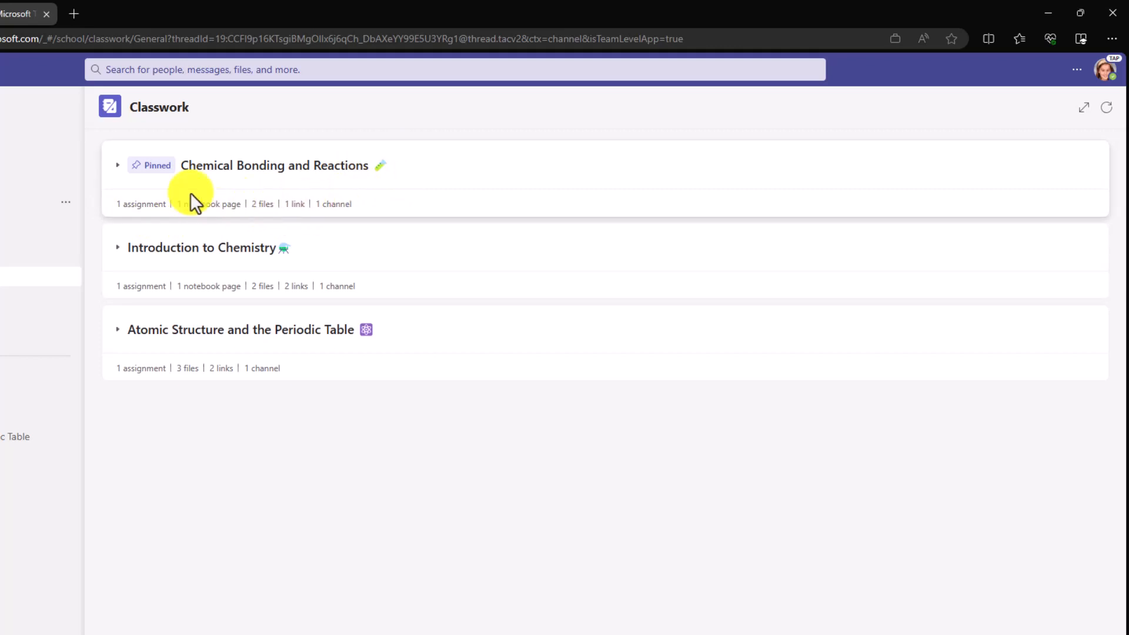
pyautogui.click(115, 166)
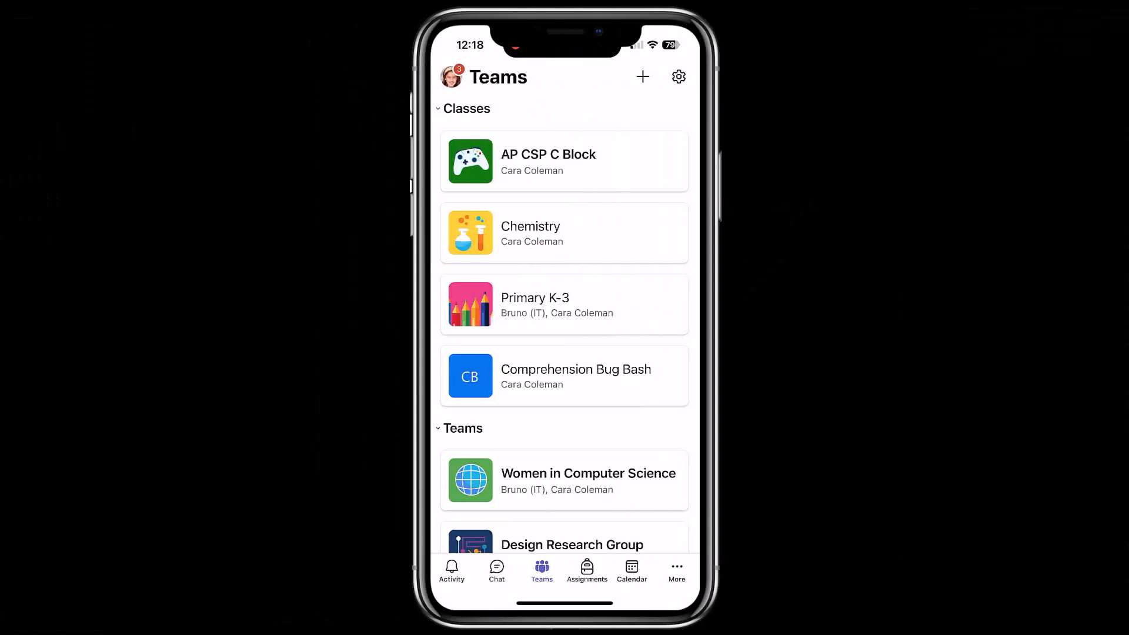
# Open the Chemistry team's Classwork in the Teams mobile app and expand the pinned Chemical Bonding and Reactions module to view its resources
pyautogui.click(564, 233)
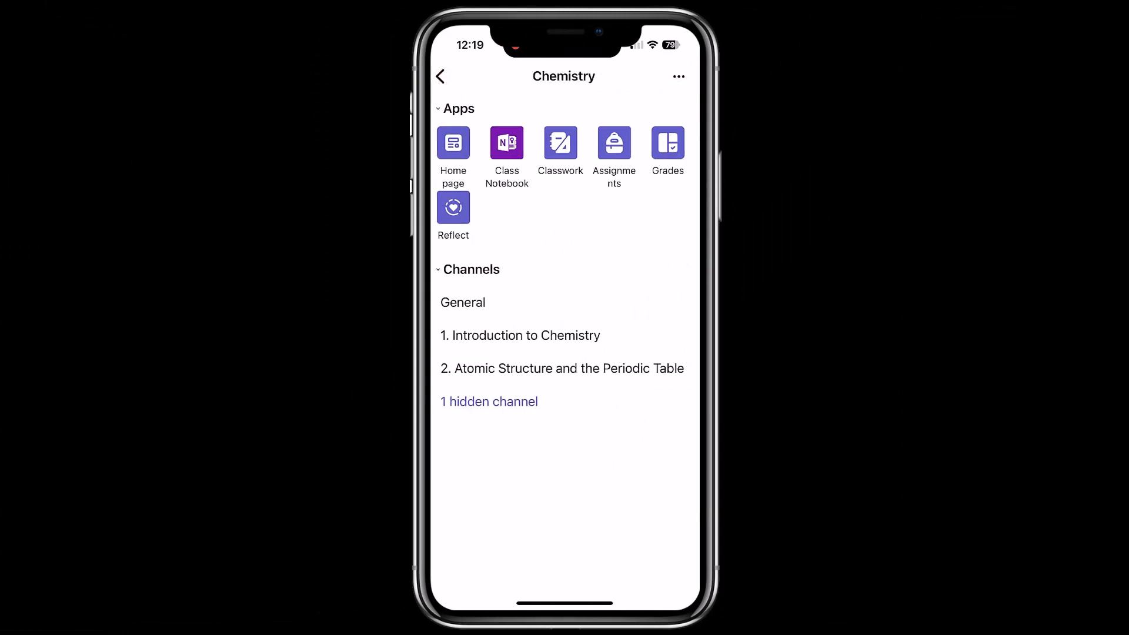
pyautogui.click(560, 143)
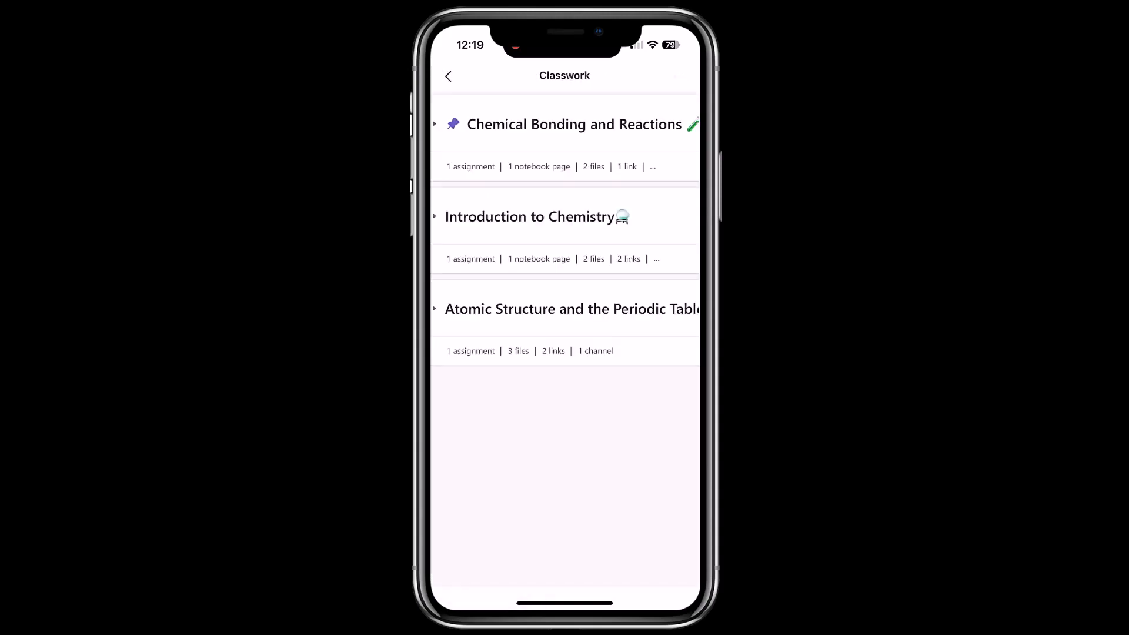
pyautogui.click(574, 125)
pyautogui.scroll(-2, 564, 412)
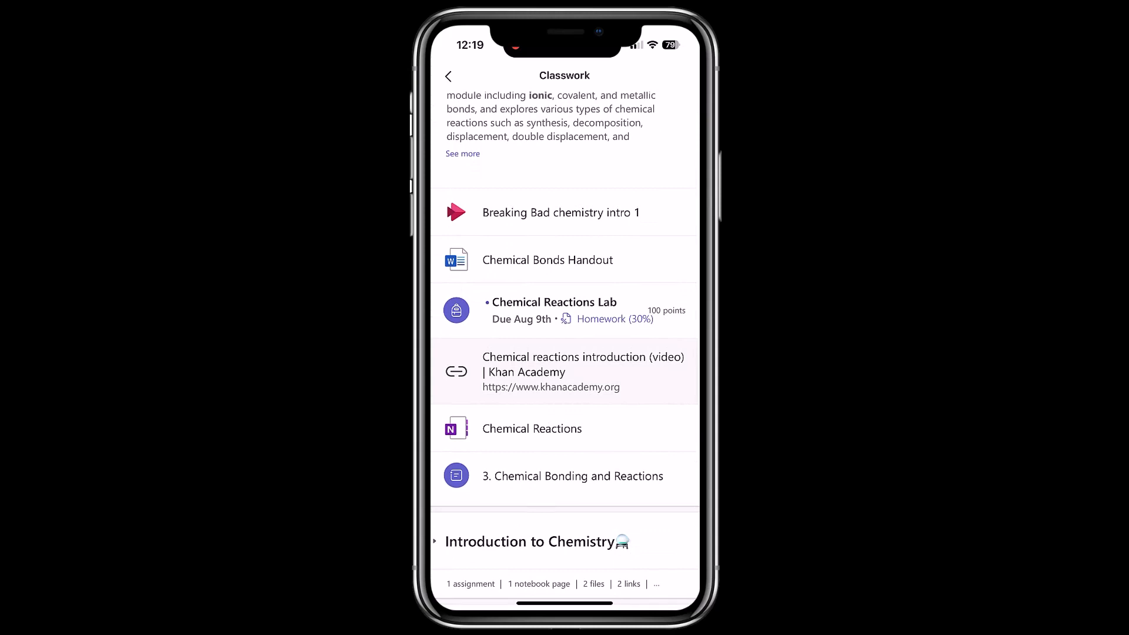
# View the module's Breaking Bad chemistry intro 1 video, and back in Classwork expand the Atomic Structure and the Periodic Table module
pyautogui.click(560, 212)
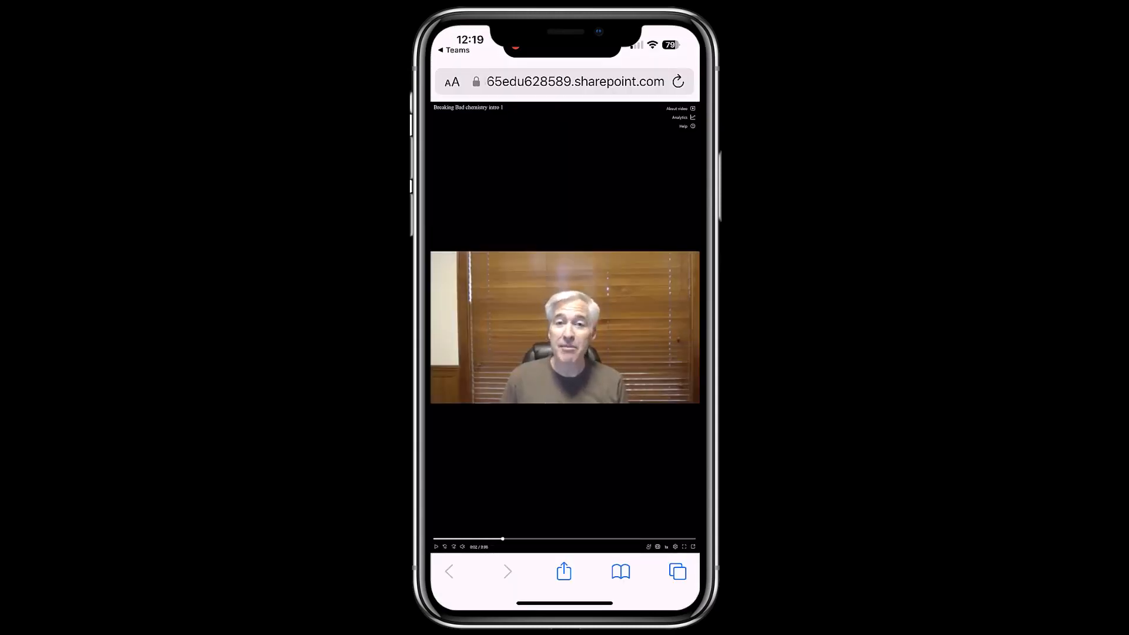
pyautogui.click(454, 50)
pyautogui.scroll(-5, 564, 353)
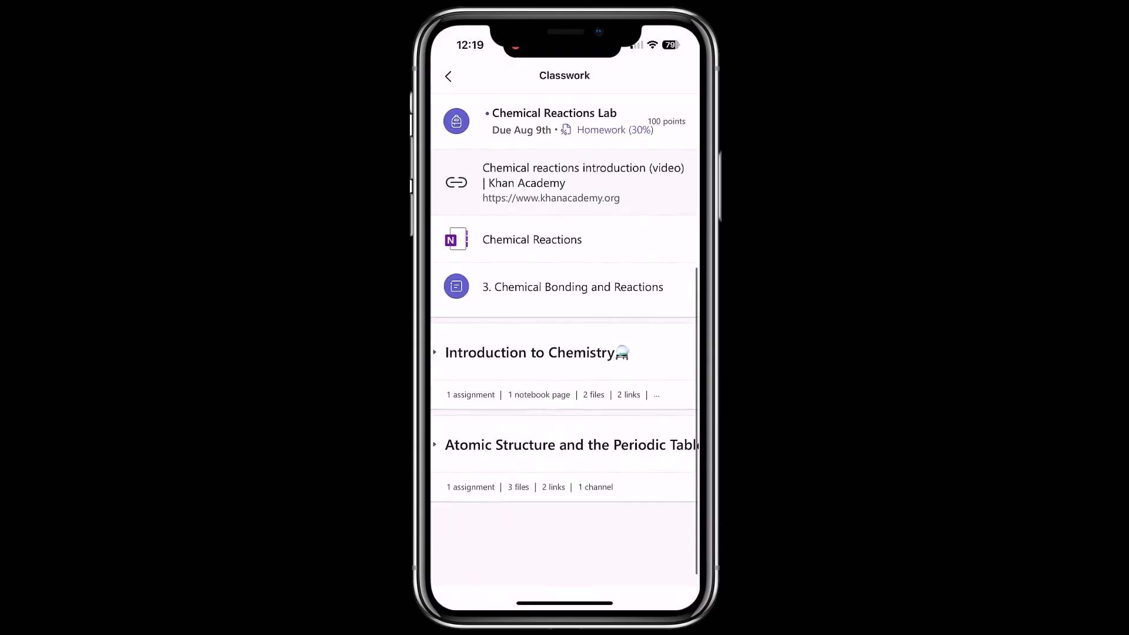
pyautogui.click(564, 444)
pyautogui.scroll(-5, 565, 353)
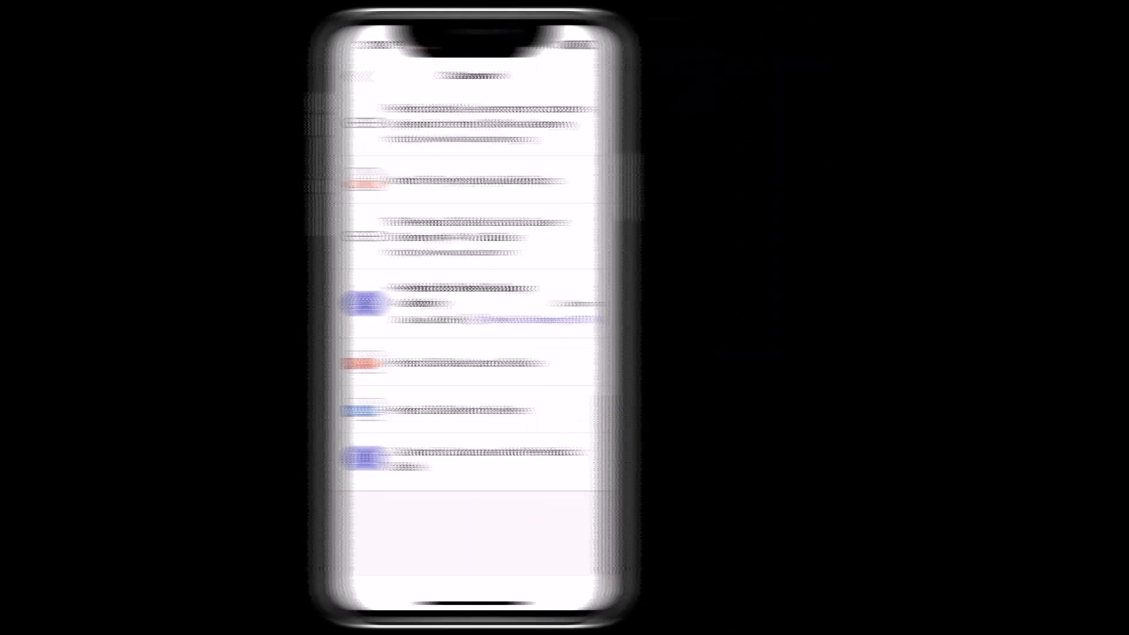